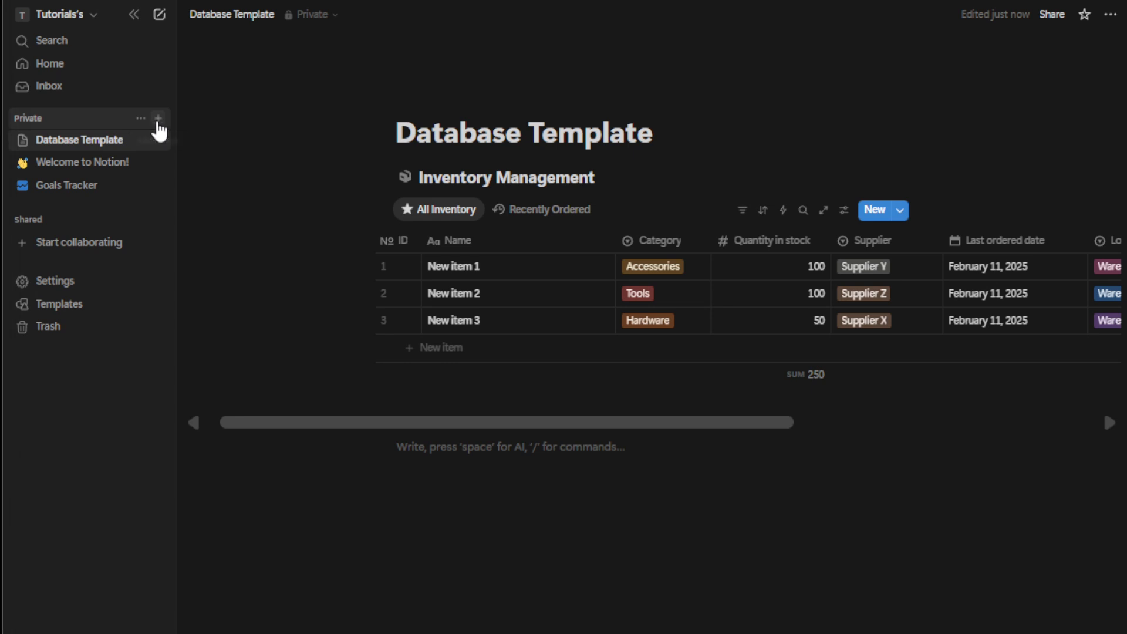
Create a new private page titled "Conditional Formatting"
left_click(157, 119)
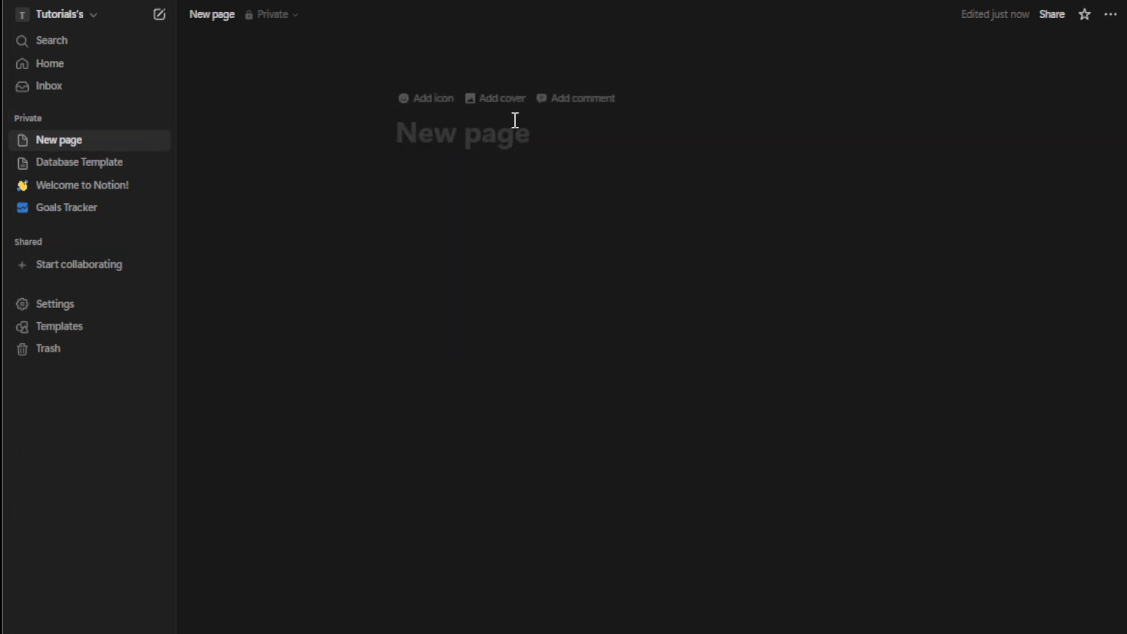
type("Condi")
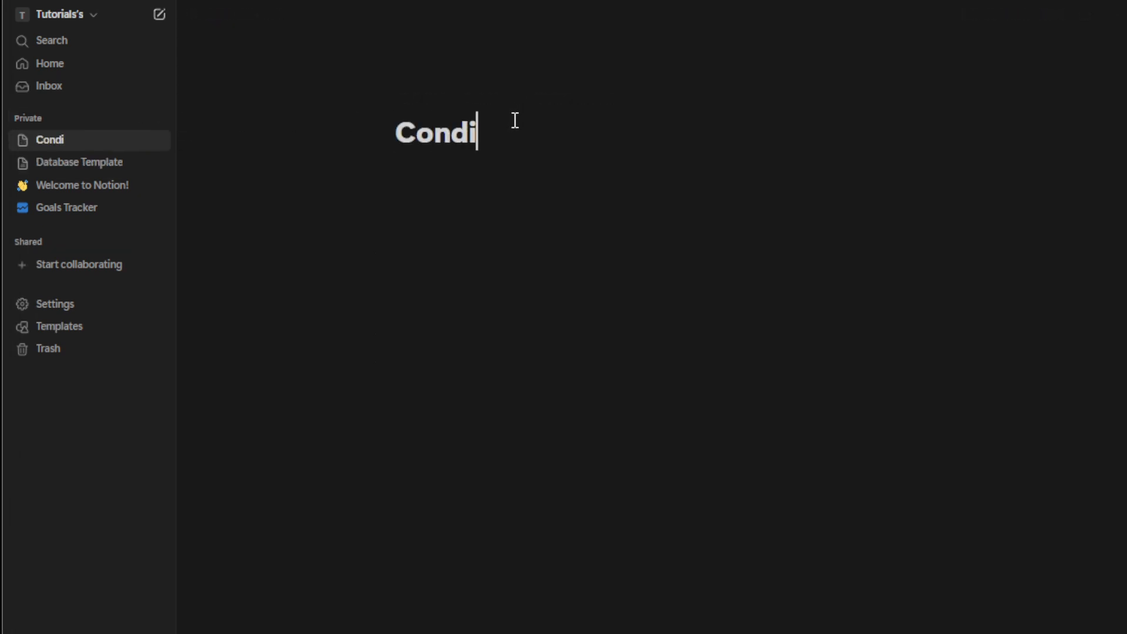
type("tional")
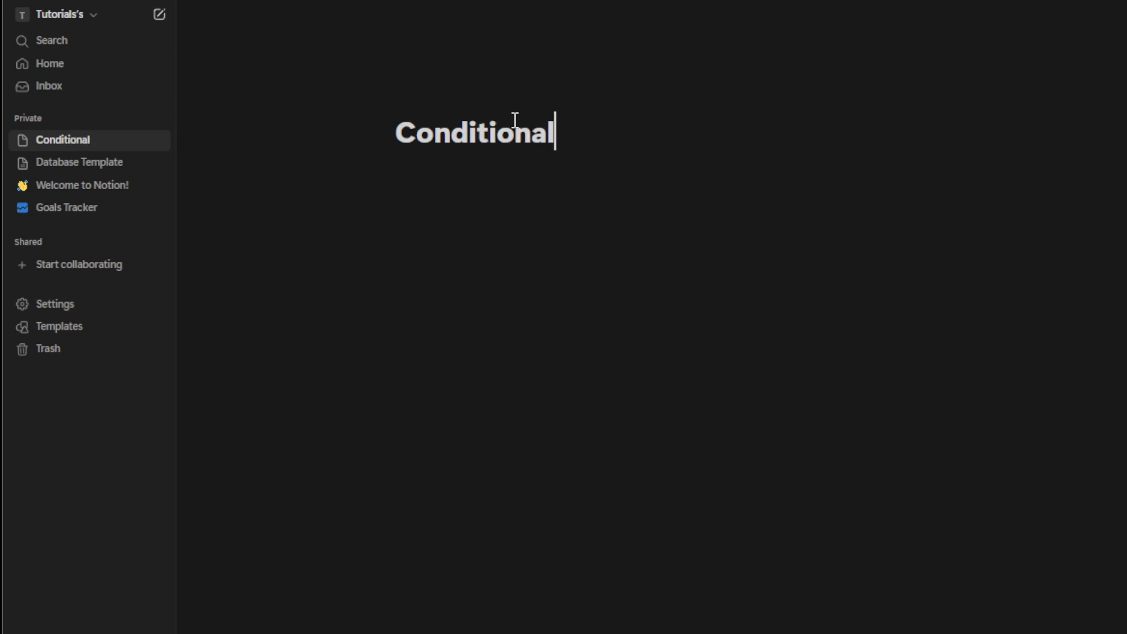
type(" Formatti")
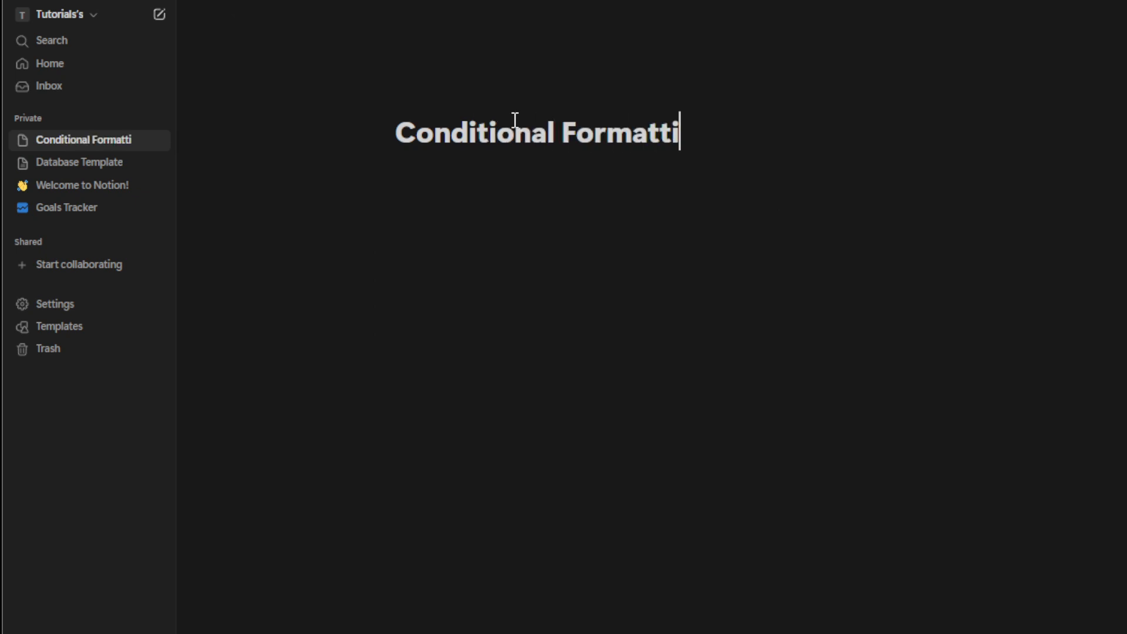
type("ng")
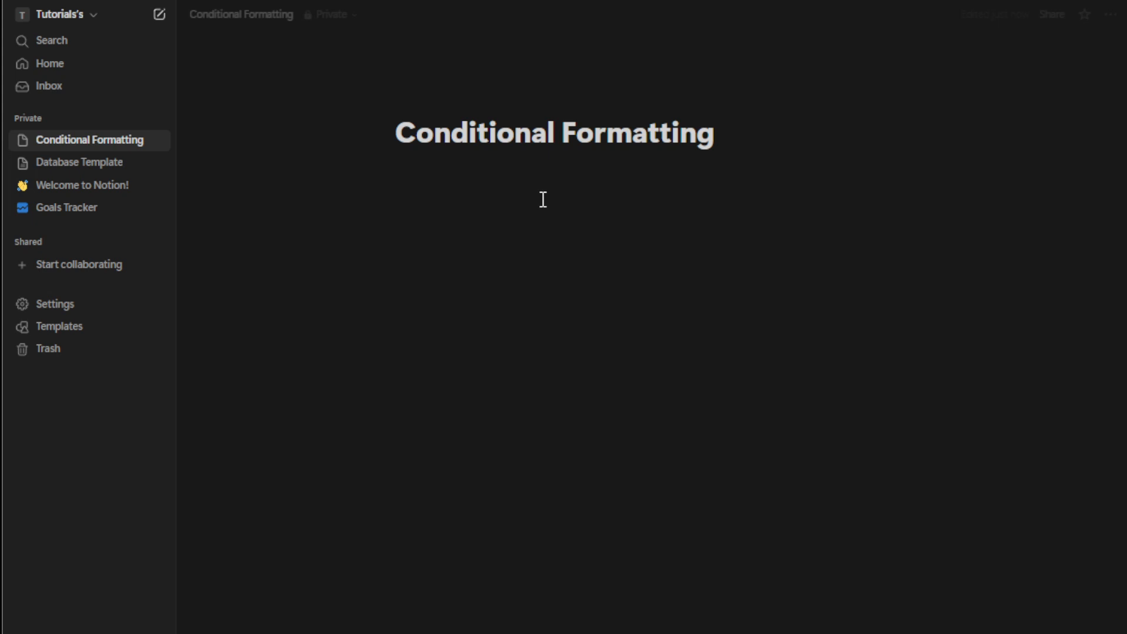
key("Return")
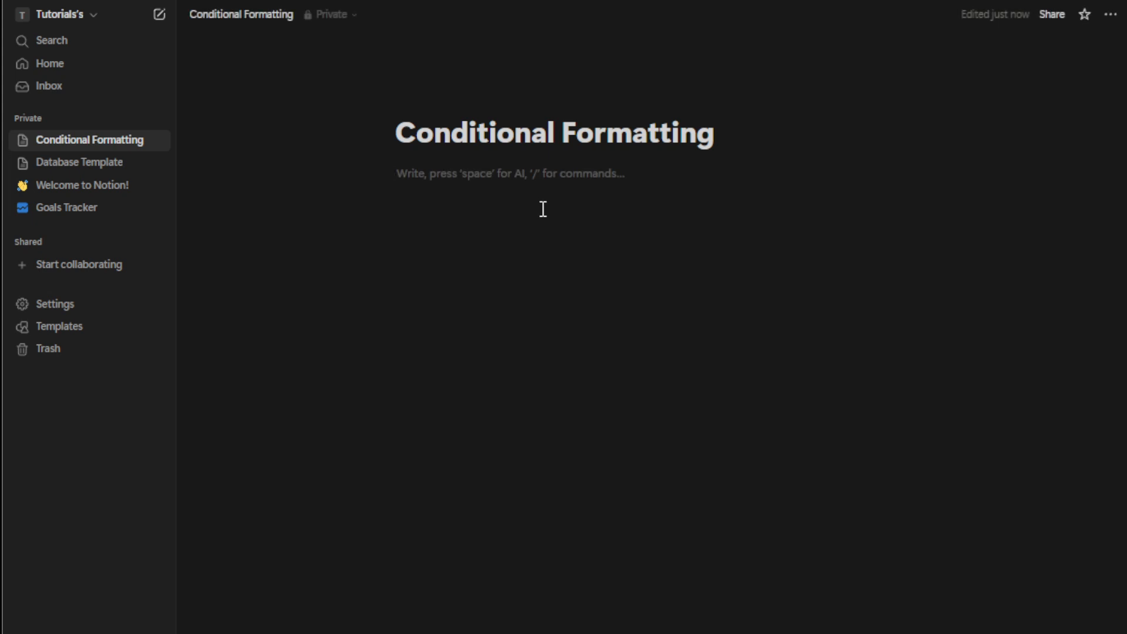
Insert an inline table-view database on the page
type("/data")
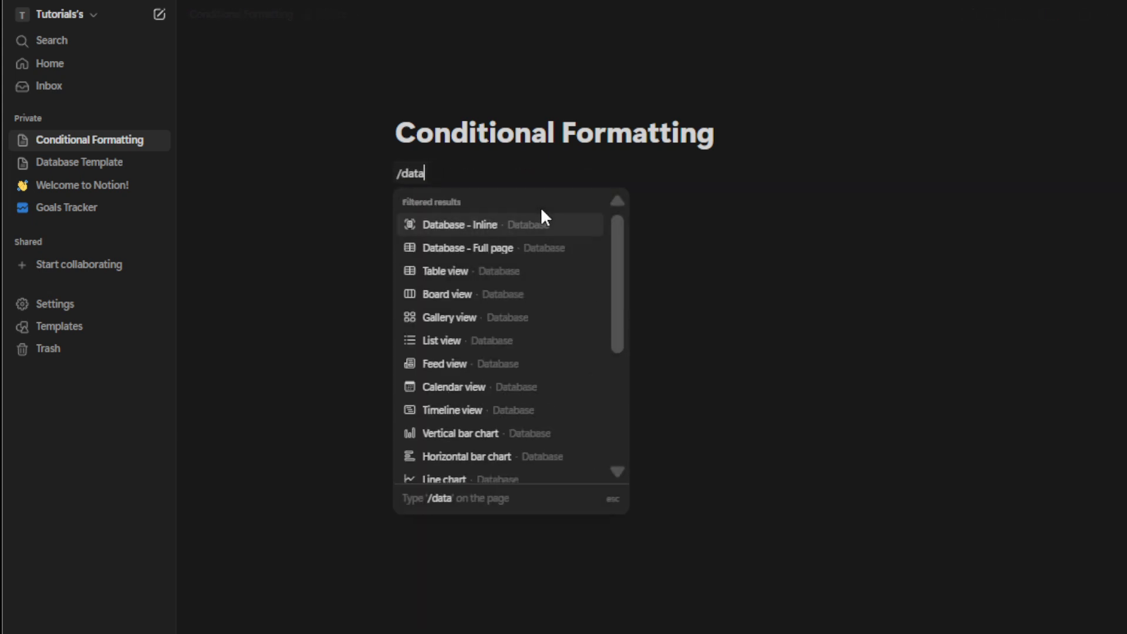
left_click(533, 271)
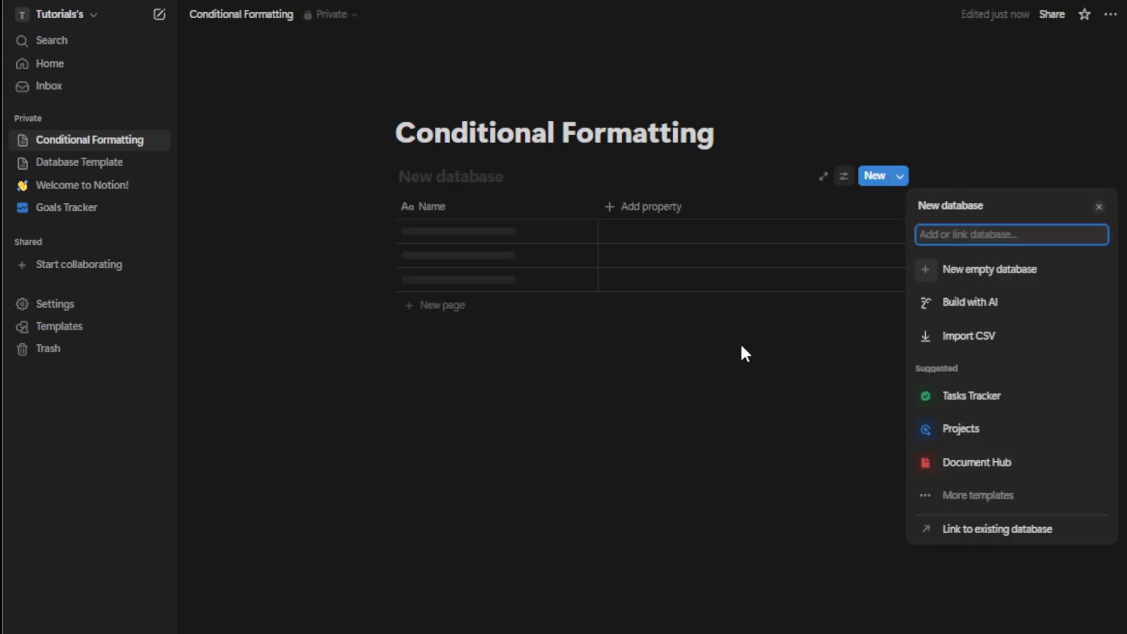
left_click(741, 348)
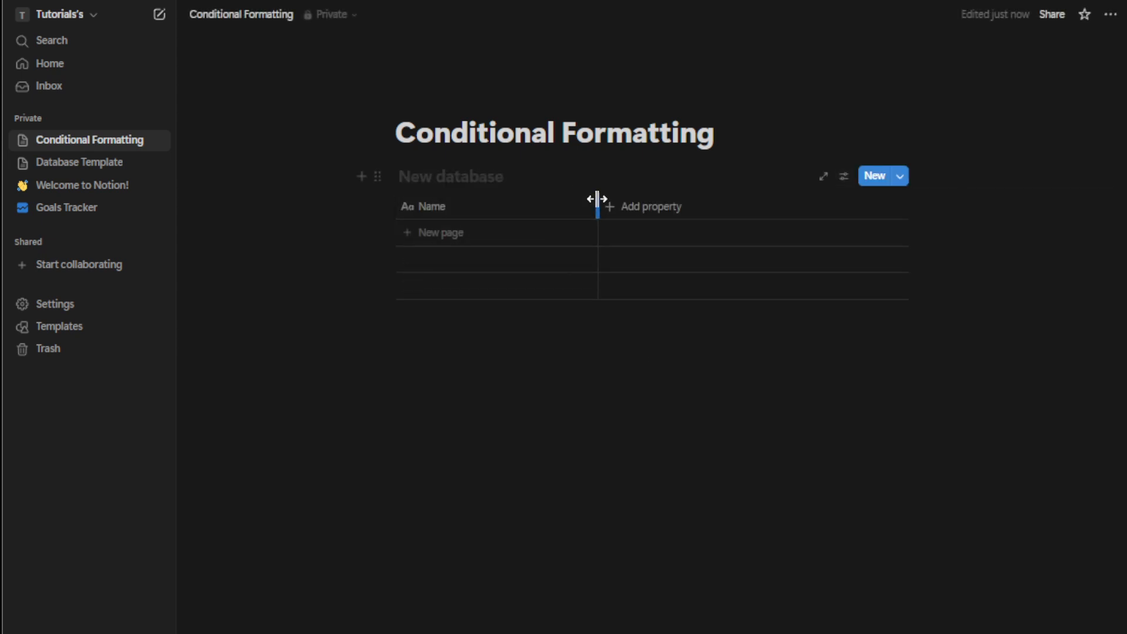
Narrow the Name column and title the database "Project Tracker"
left_click_drag(597, 199, 505, 200)
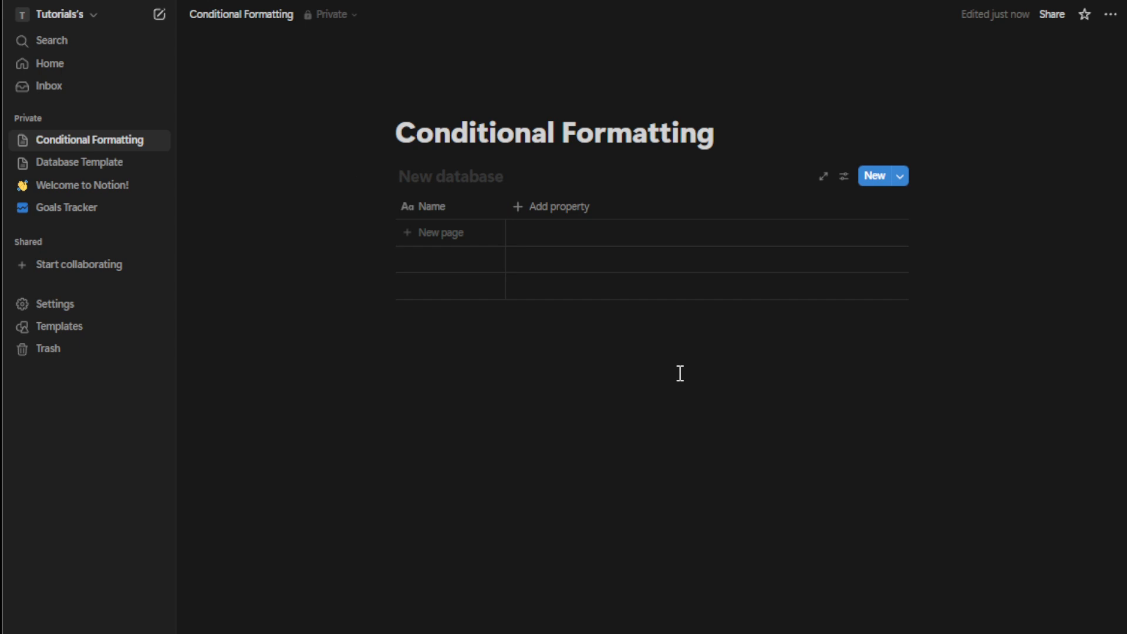
left_click(482, 172)
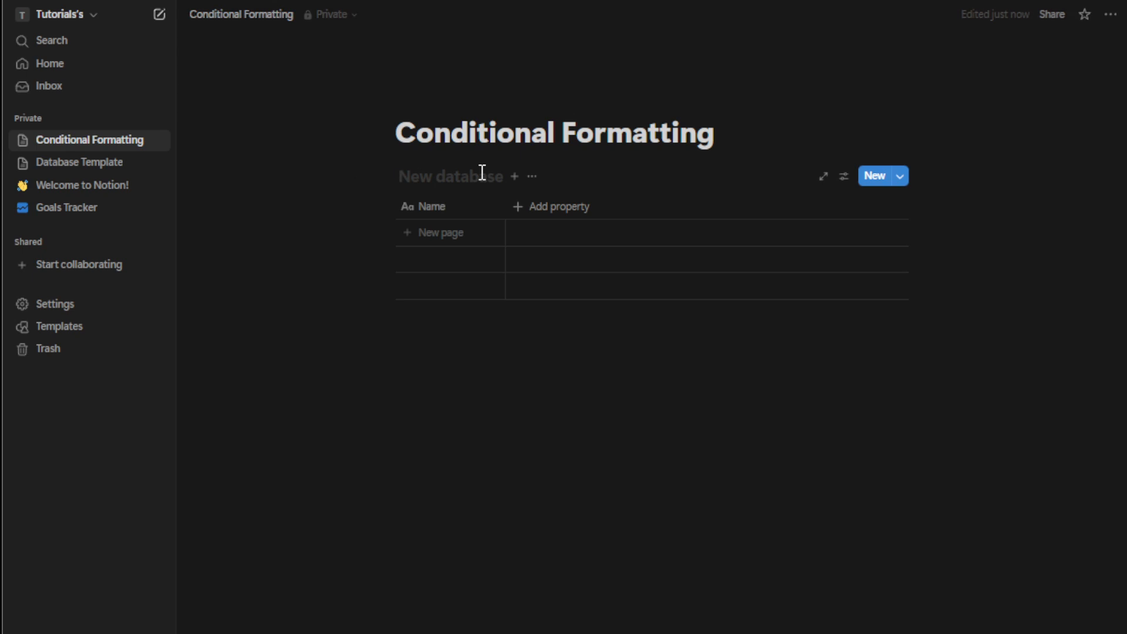
type("Proect")
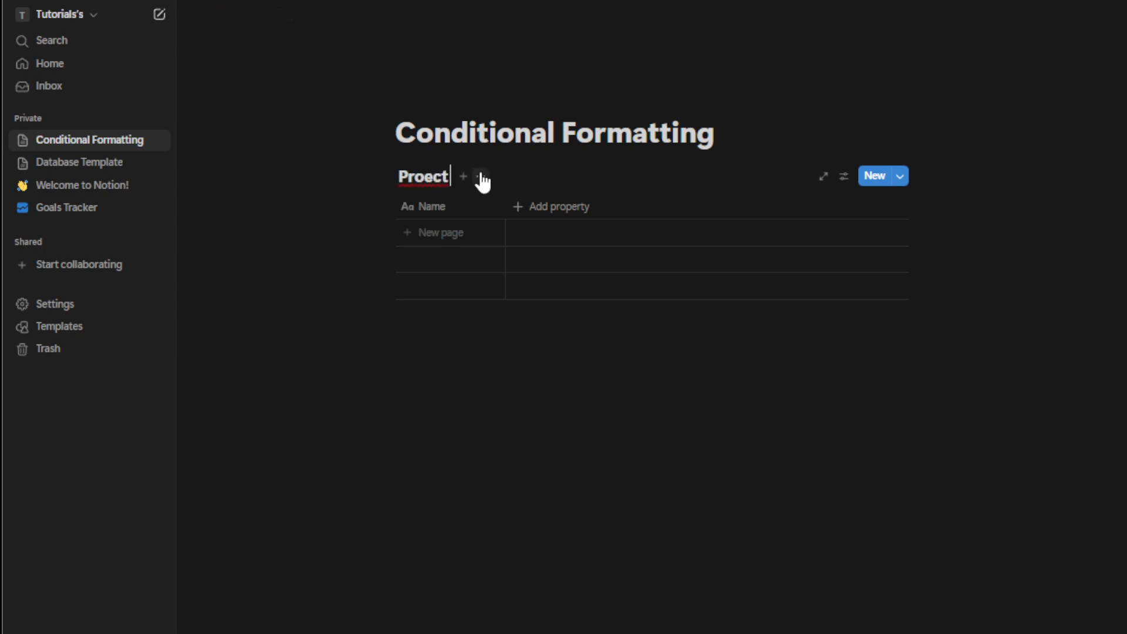
key("BackSpace")
key("BackSpace")
key("BackSpace")
type("ject Tracker")
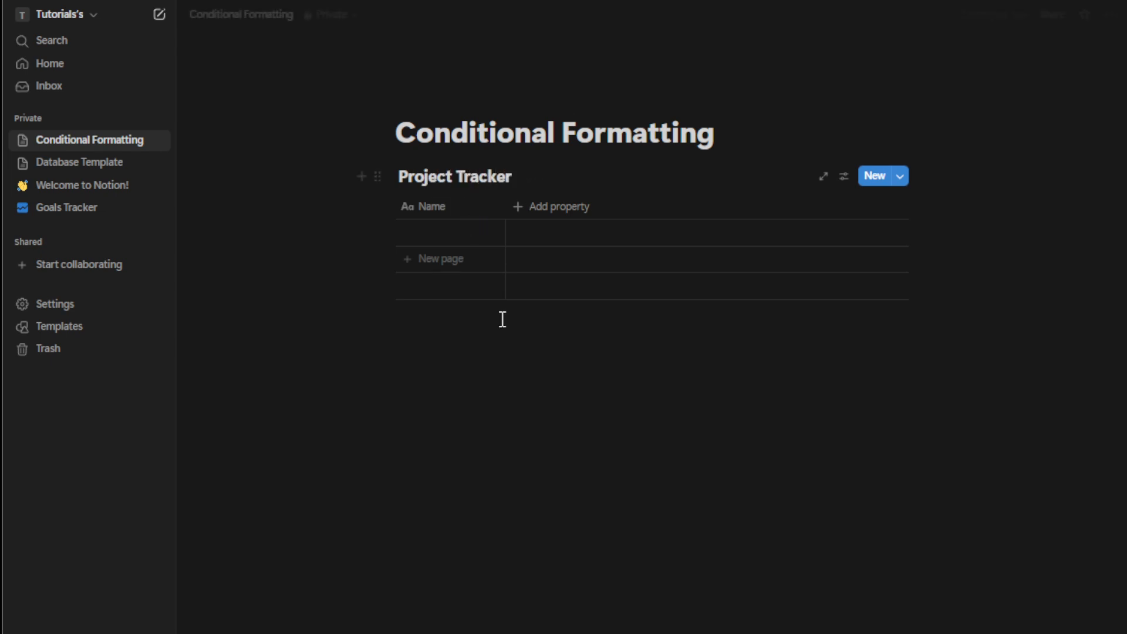
Add a Multi-select property to the table
left_click(513, 405)
left_click(581, 211)
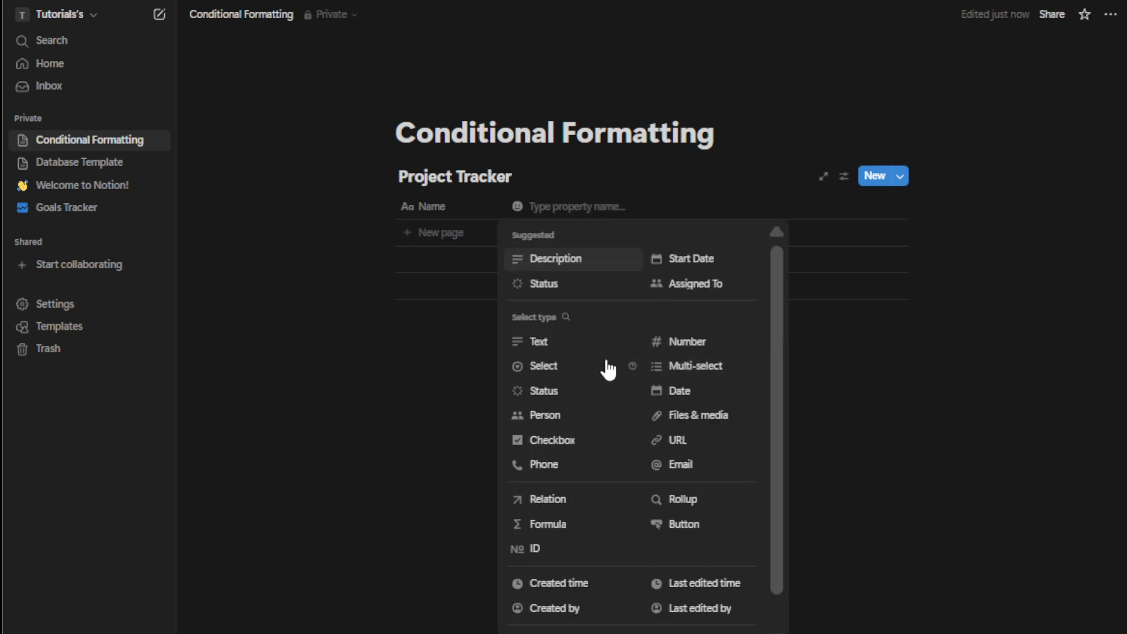
left_click(695, 367)
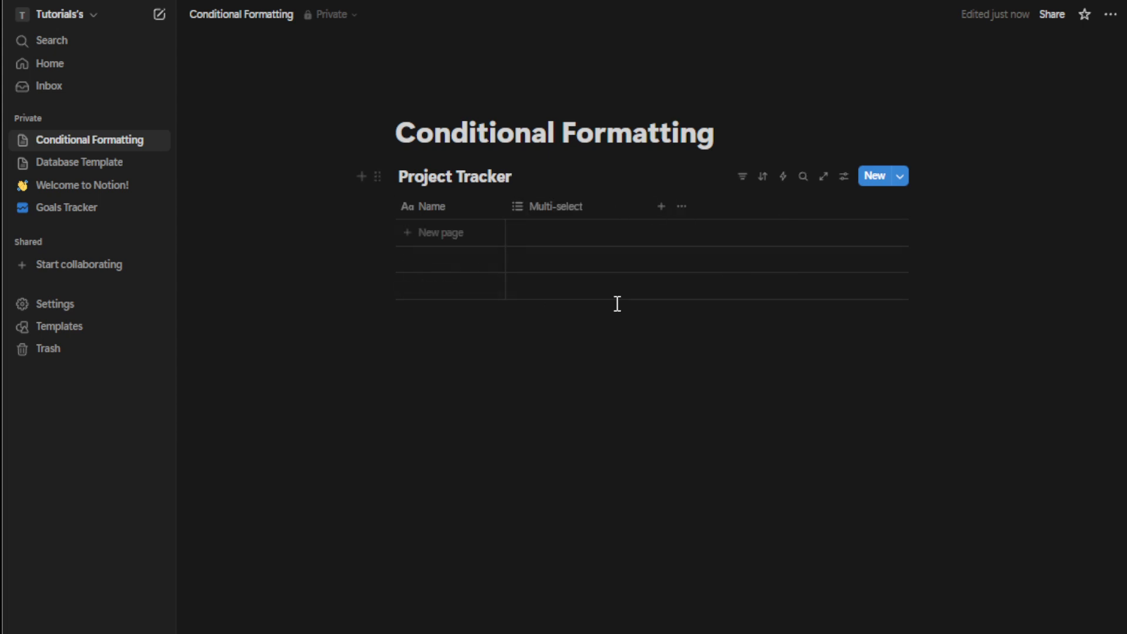
Add three rows named Proj 1, Proj 2 and Proj 3
left_click(548, 238)
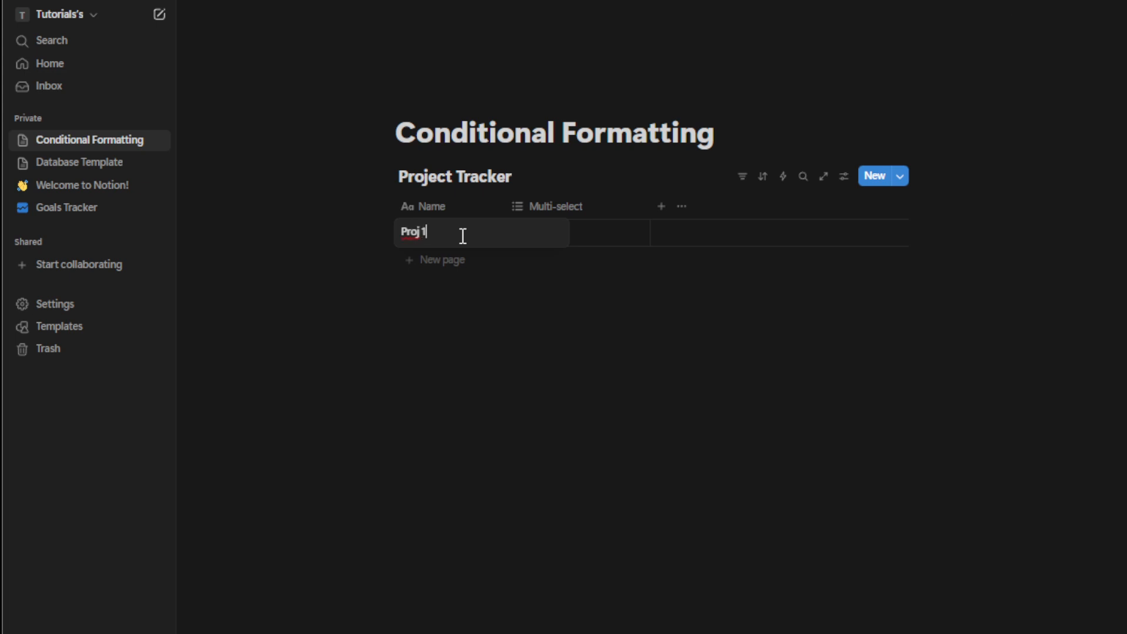
key("Escape")
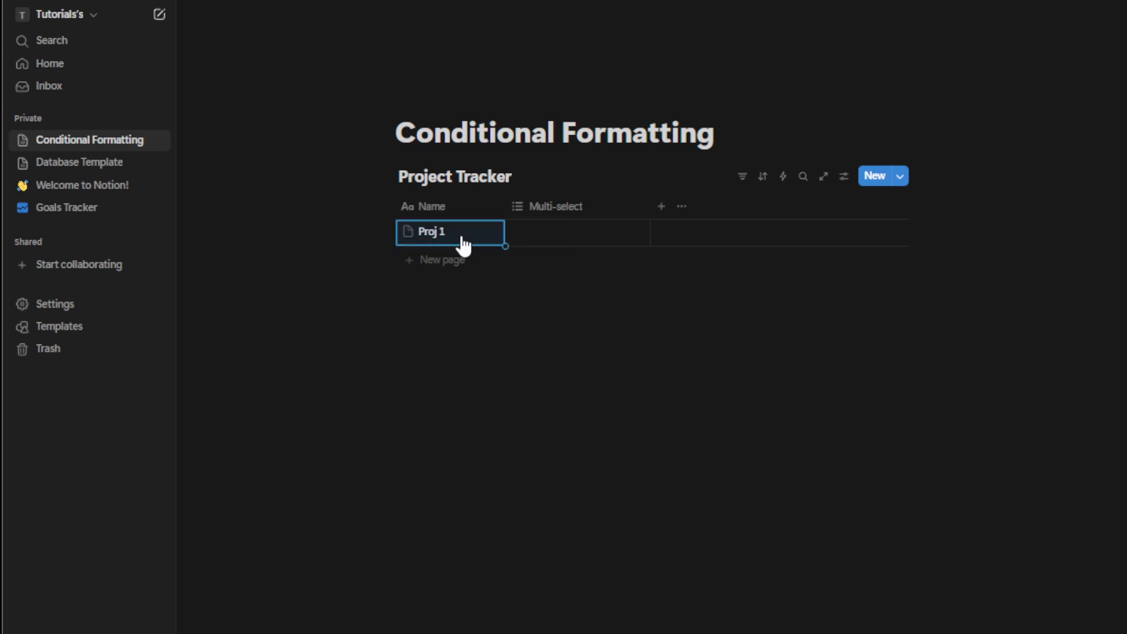
left_click(460, 259)
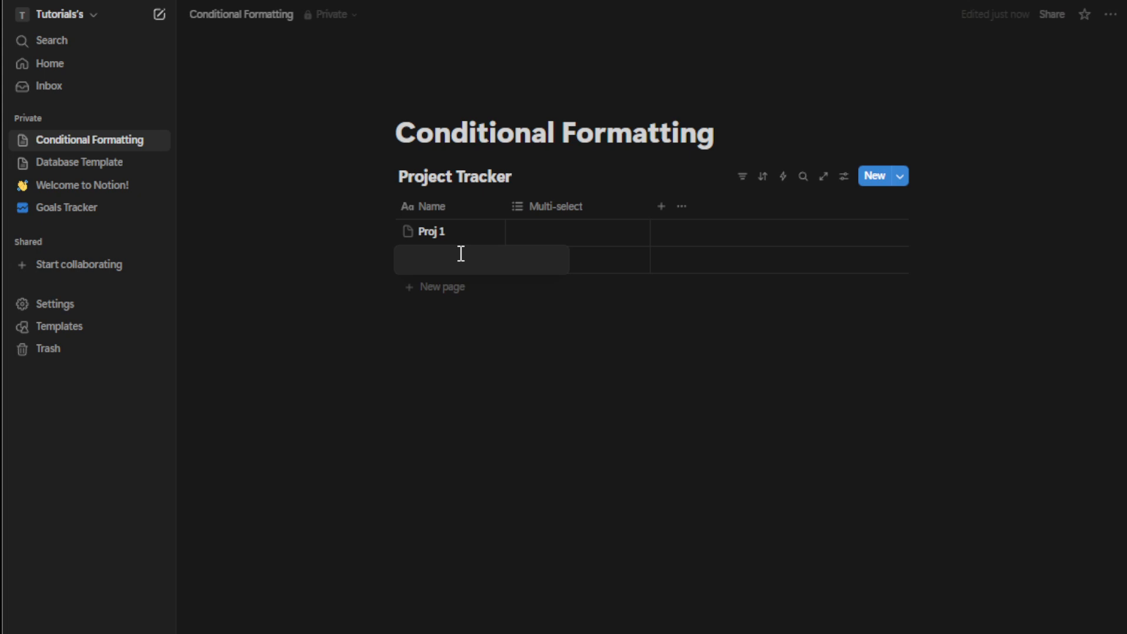
type("Proj 2")
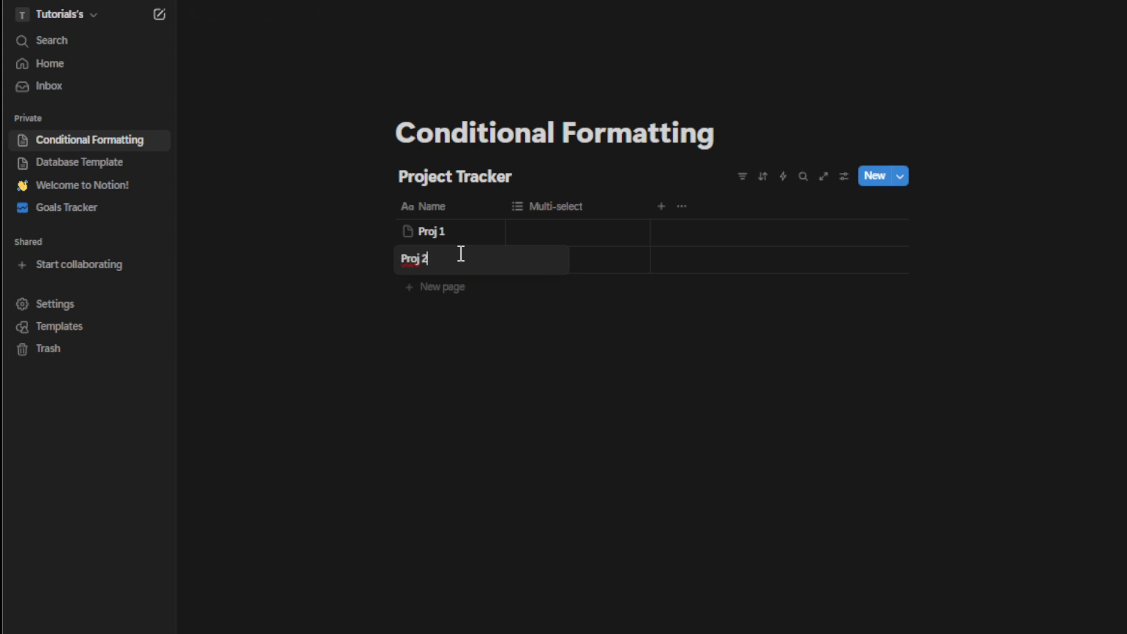
key("Escape")
left_click(464, 287)
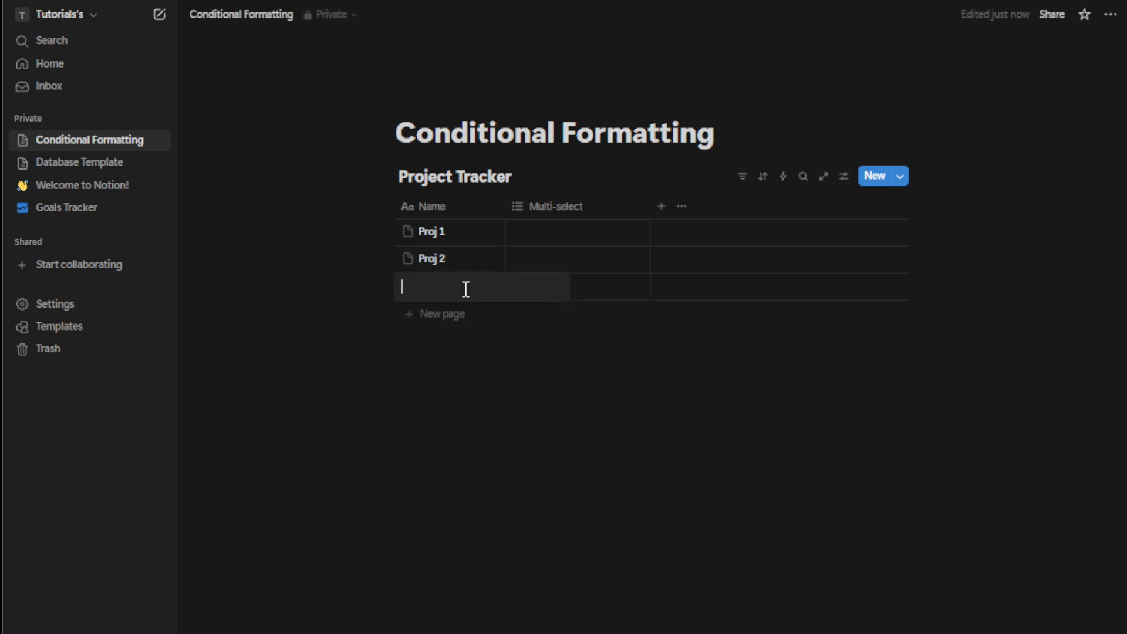
type("Proj 3")
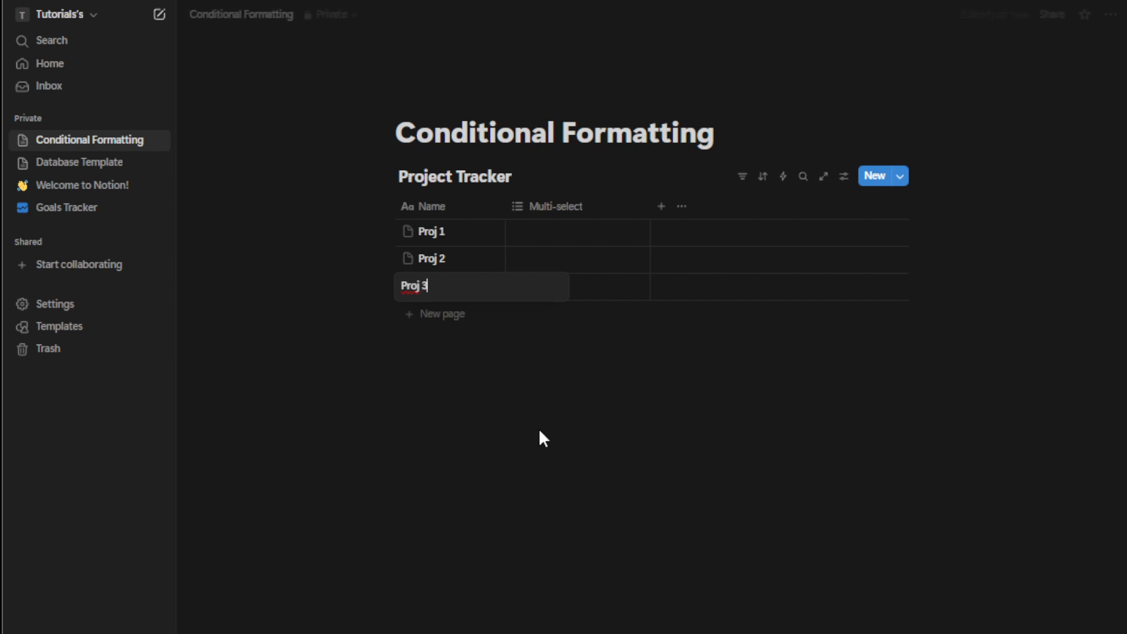
key("Escape")
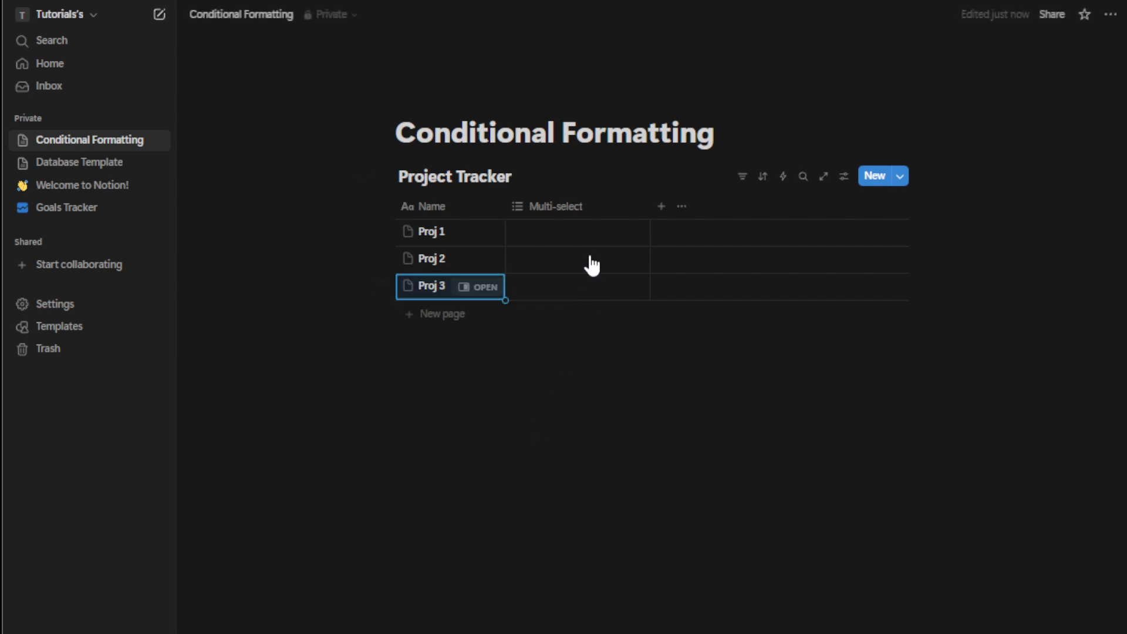
Create multi-select options Sub 1, Sub 2 and Sub 3 in Proj 1's cell
left_click(575, 230)
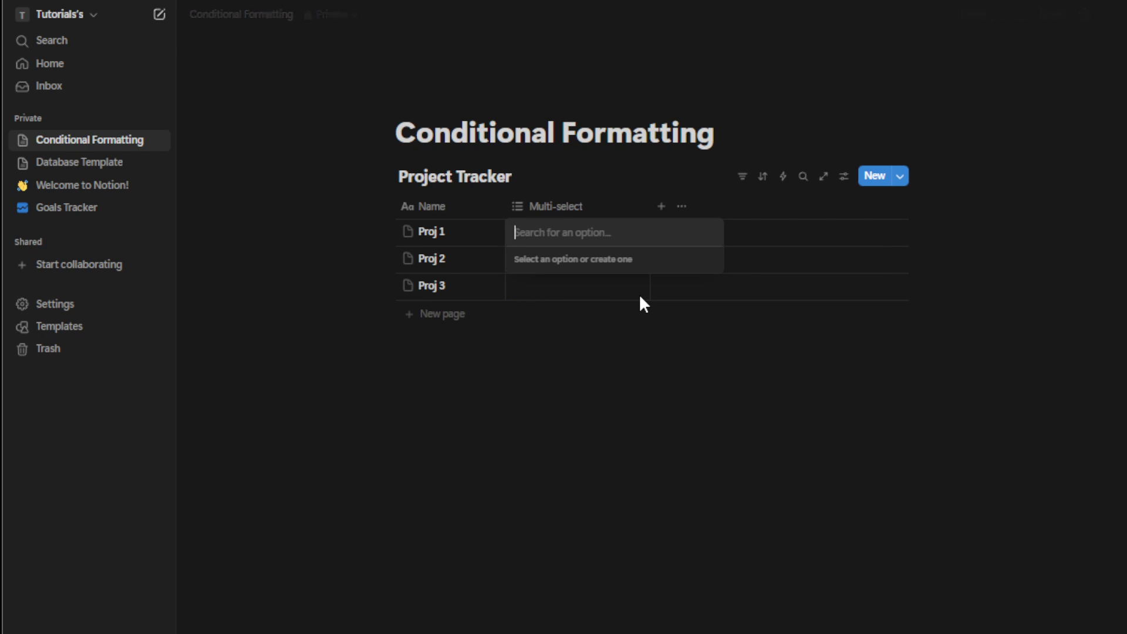
type("Sub 1")
key("Return")
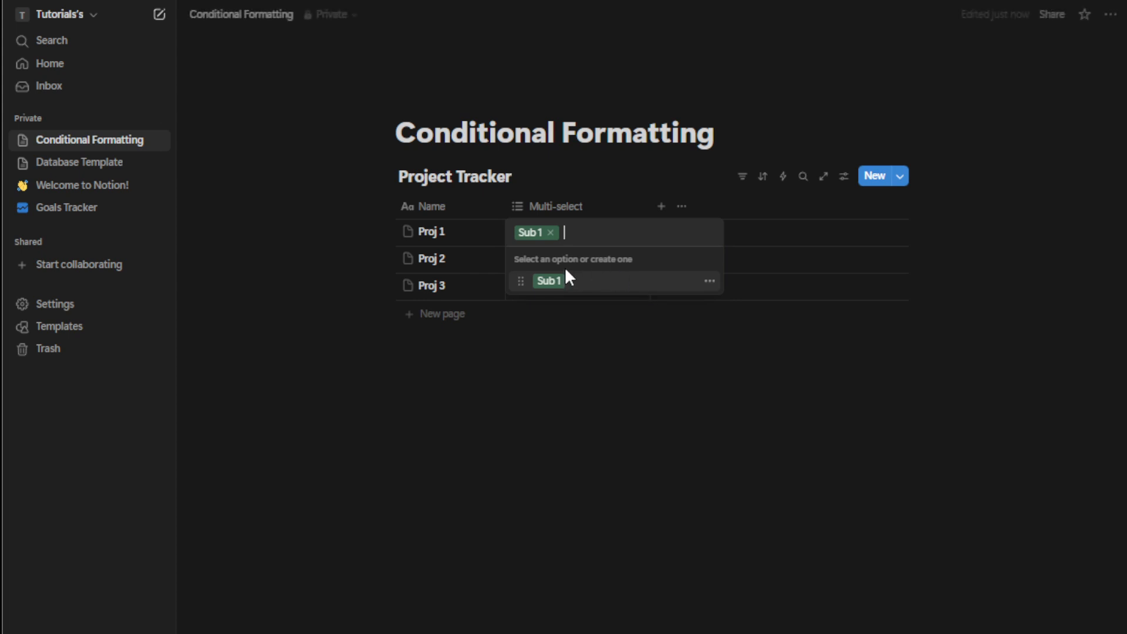
type("Sub 2")
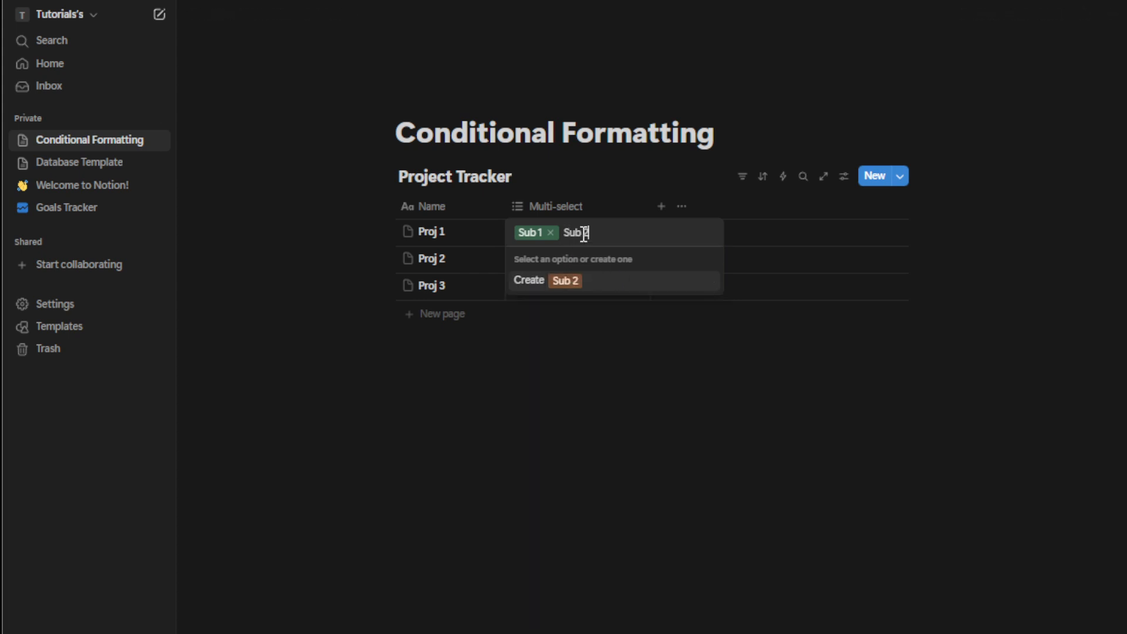
key("Return")
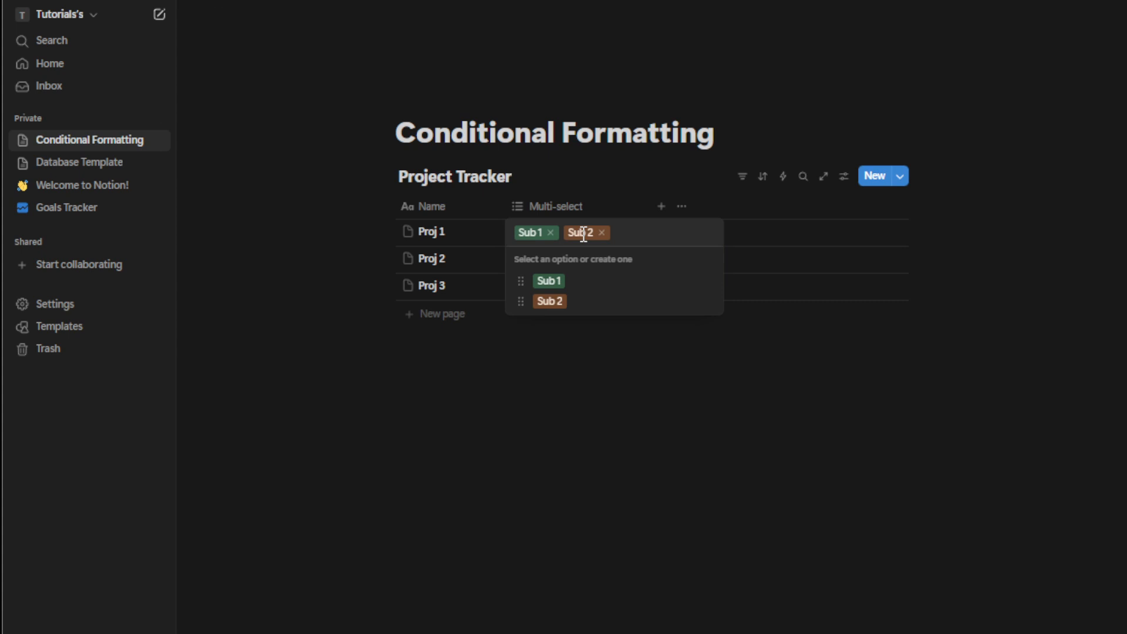
type("Sub")
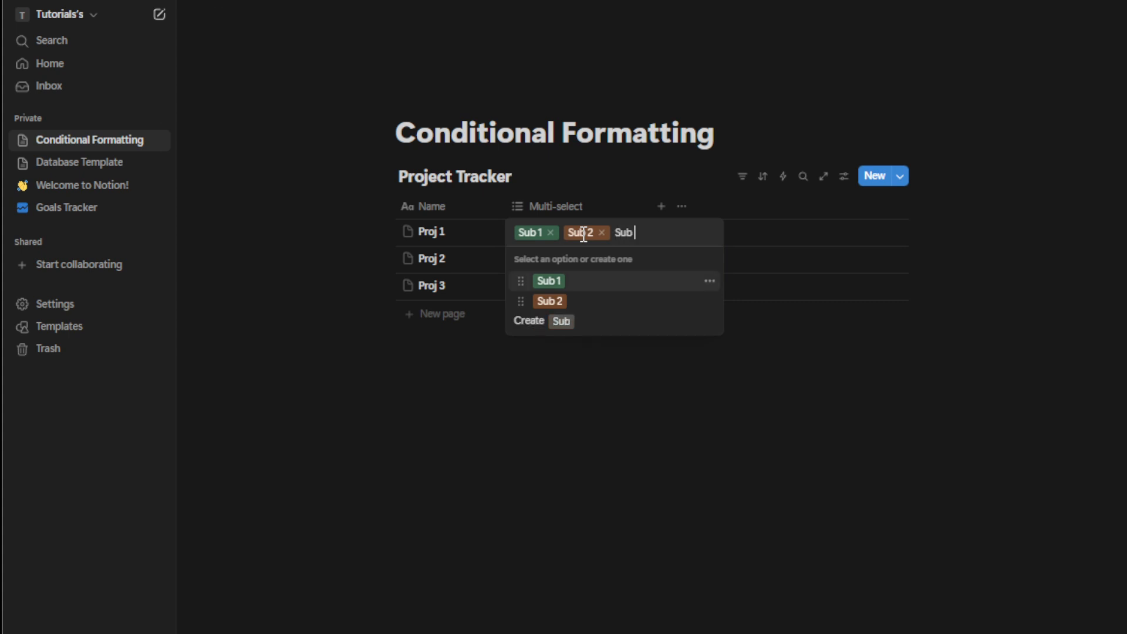
type(" 3")
key("Return")
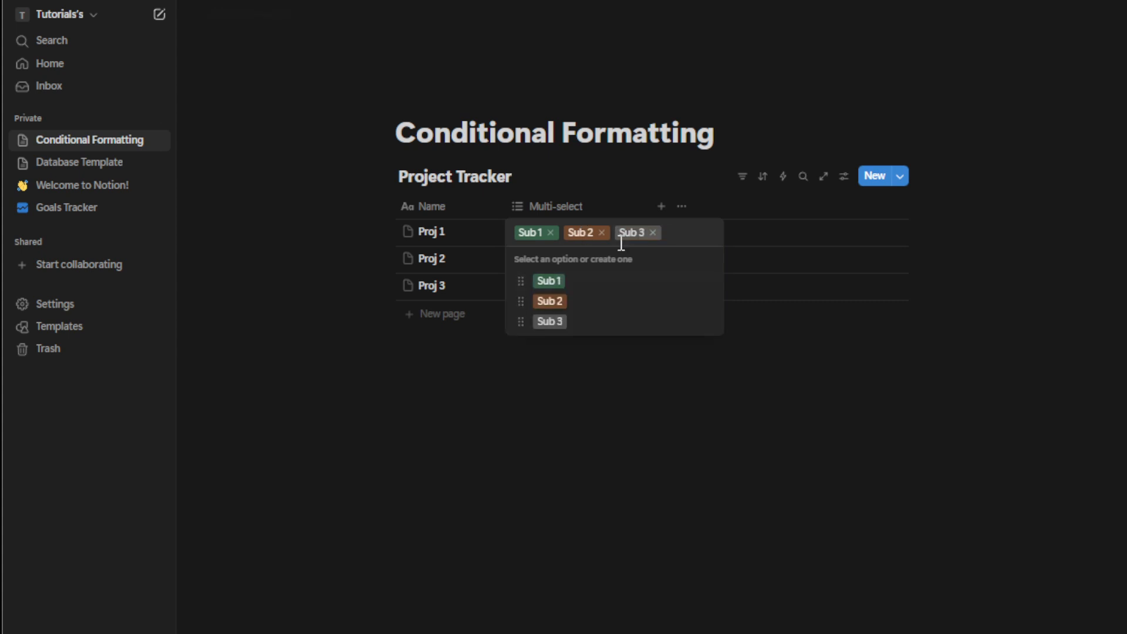
Remove all tags from Proj 1's multi-select cell
left_click(551, 233)
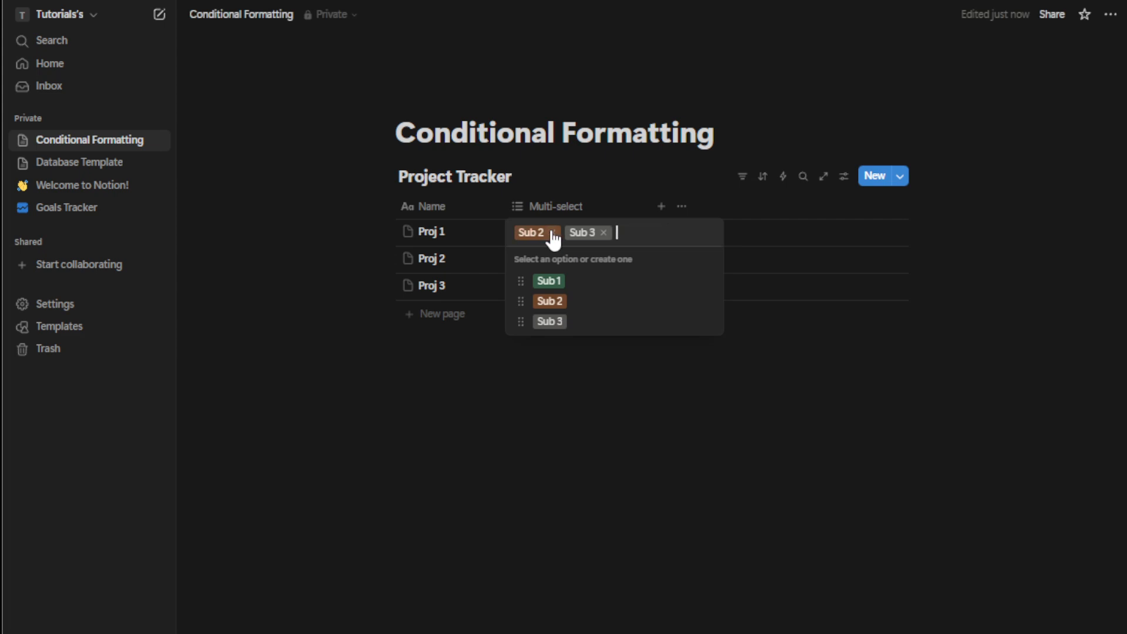
left_click(553, 233)
left_click(553, 233)
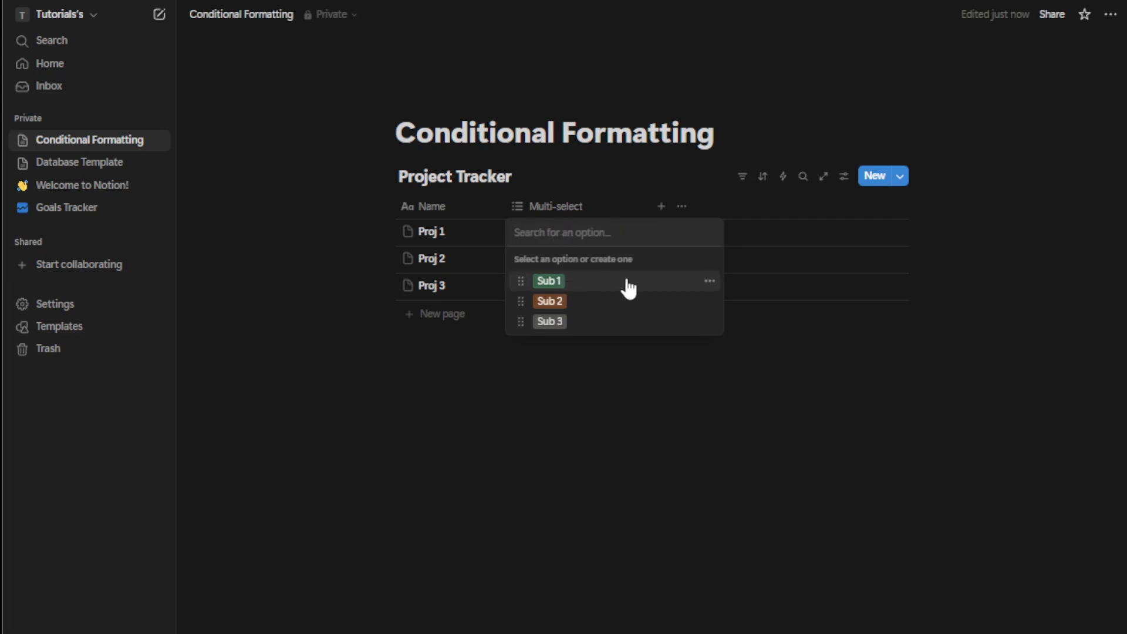
Change the Sub 1 option's colour to Red
left_click(710, 281)
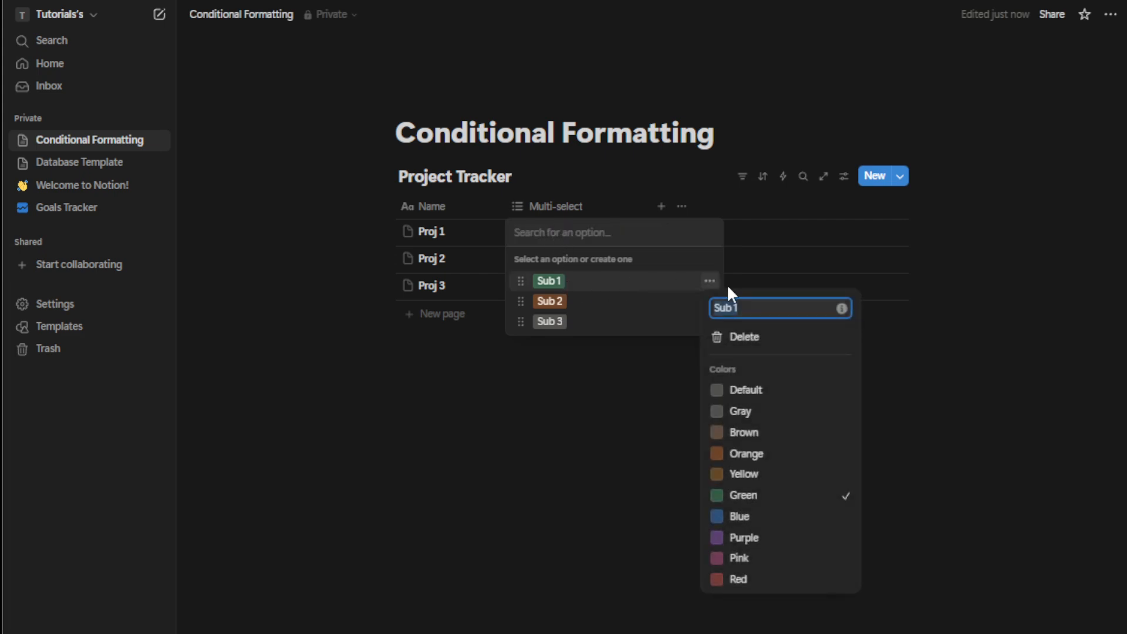
left_click(778, 584)
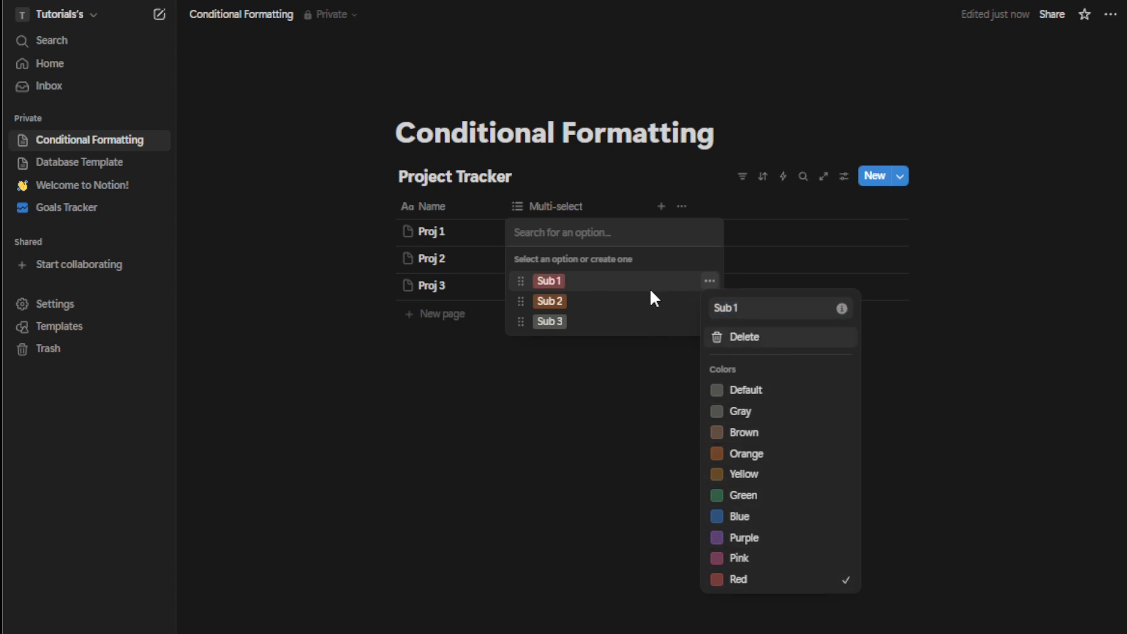
left_click(519, 297)
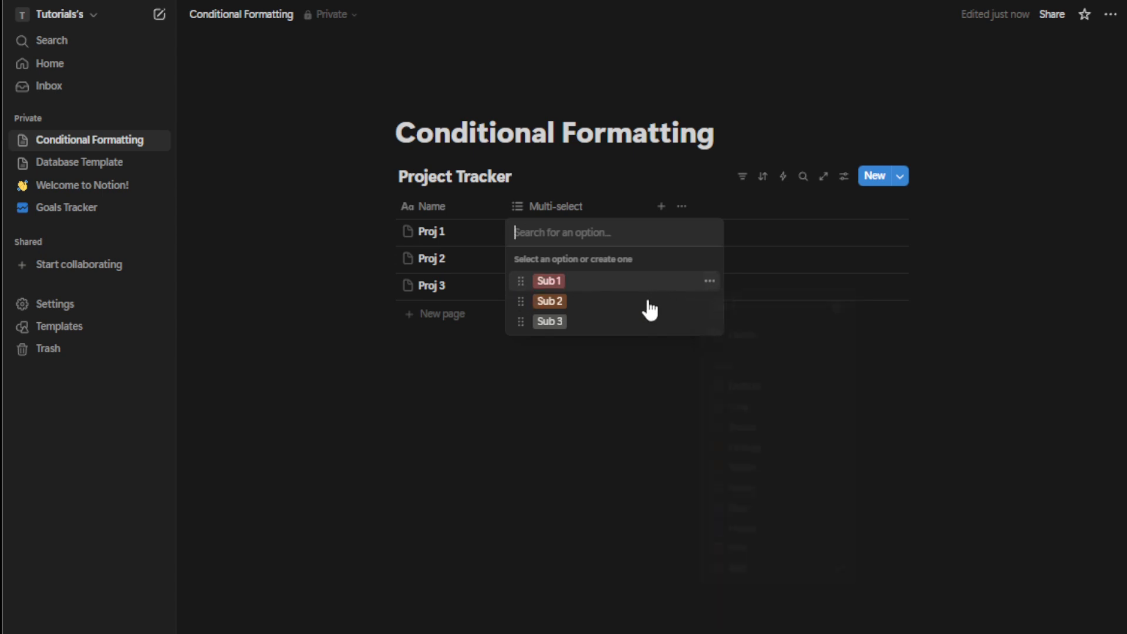
Open the Sub 2 option's settings and tag Proj 1 with Sub 2
left_click(710, 302)
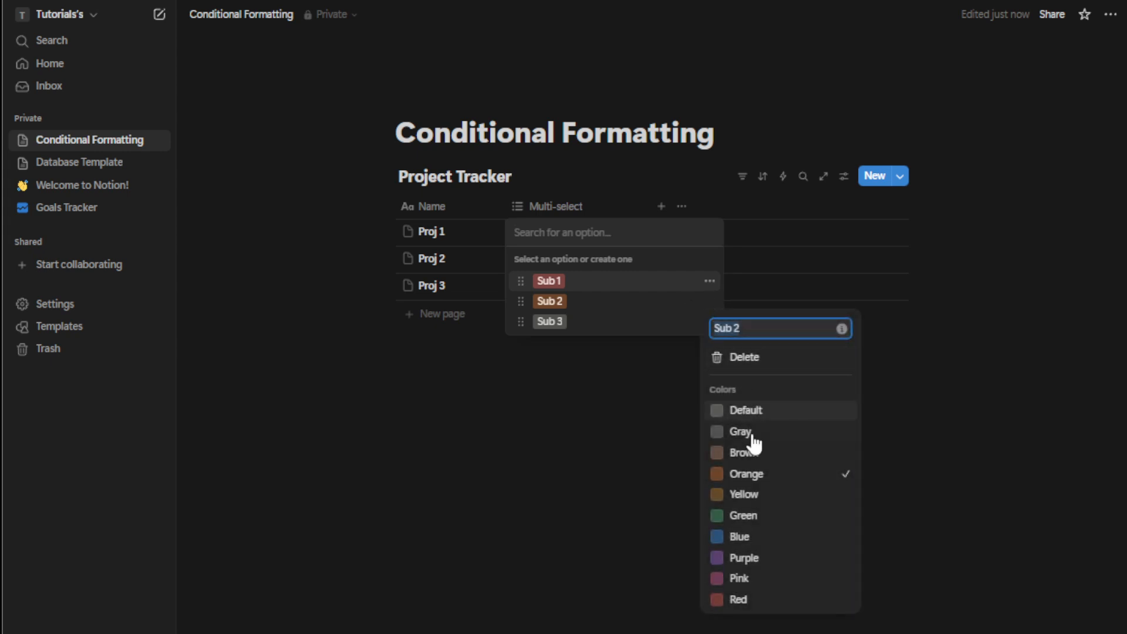
left_click(587, 306)
left_click(593, 303)
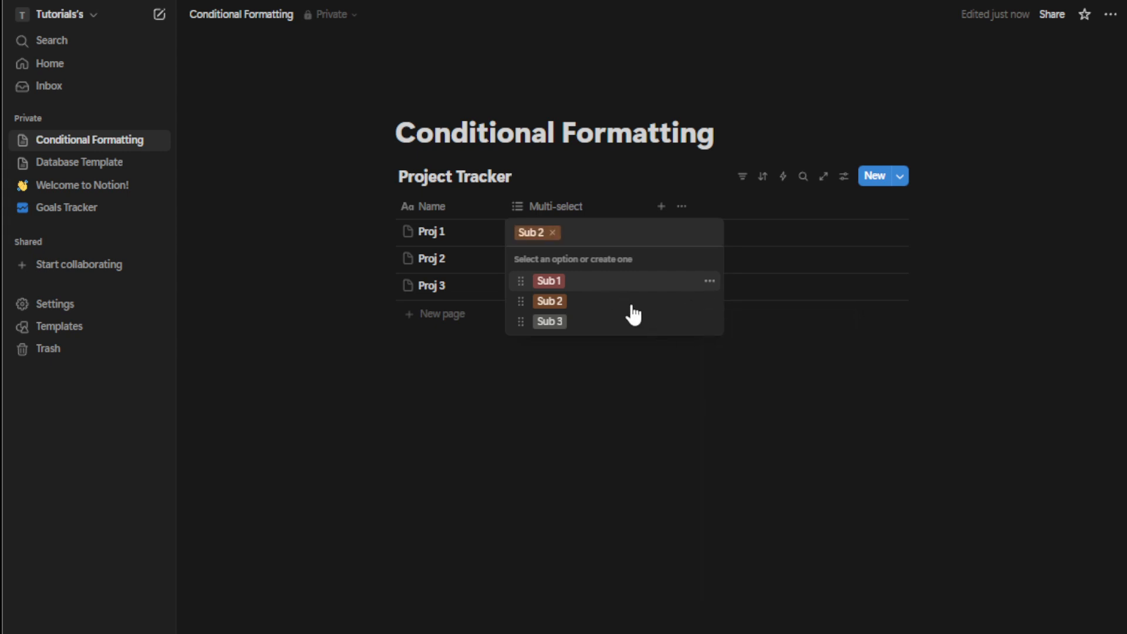
Remove Sub 2 from Proj 1's cell and change the Sub 2 option's colour to Blue
left_click(552, 233)
left_click(710, 301)
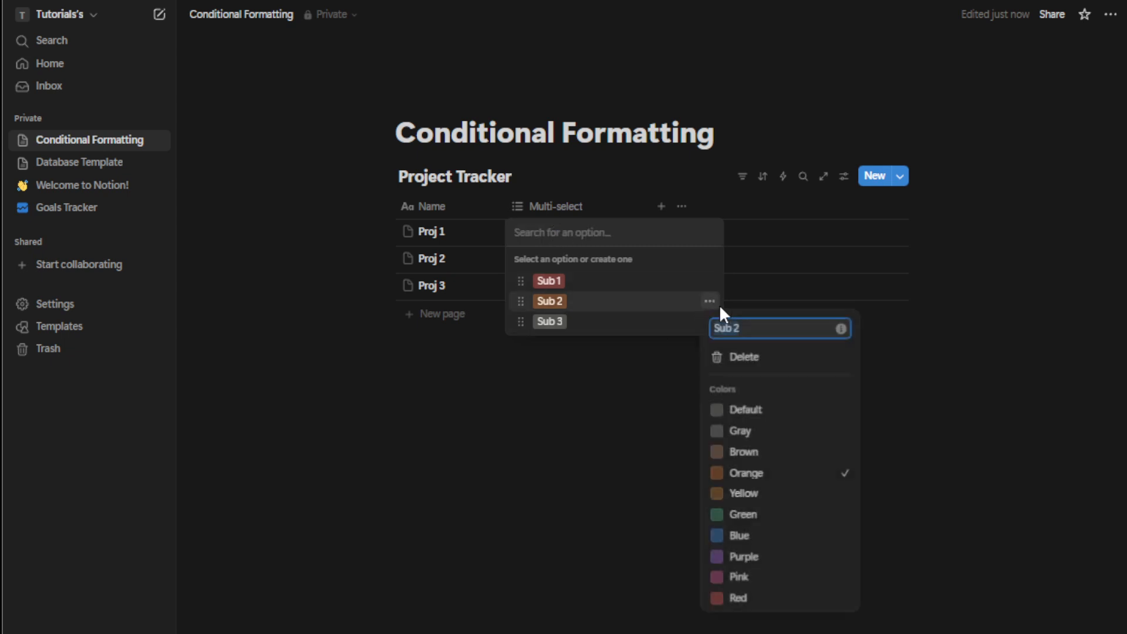
left_click(762, 535)
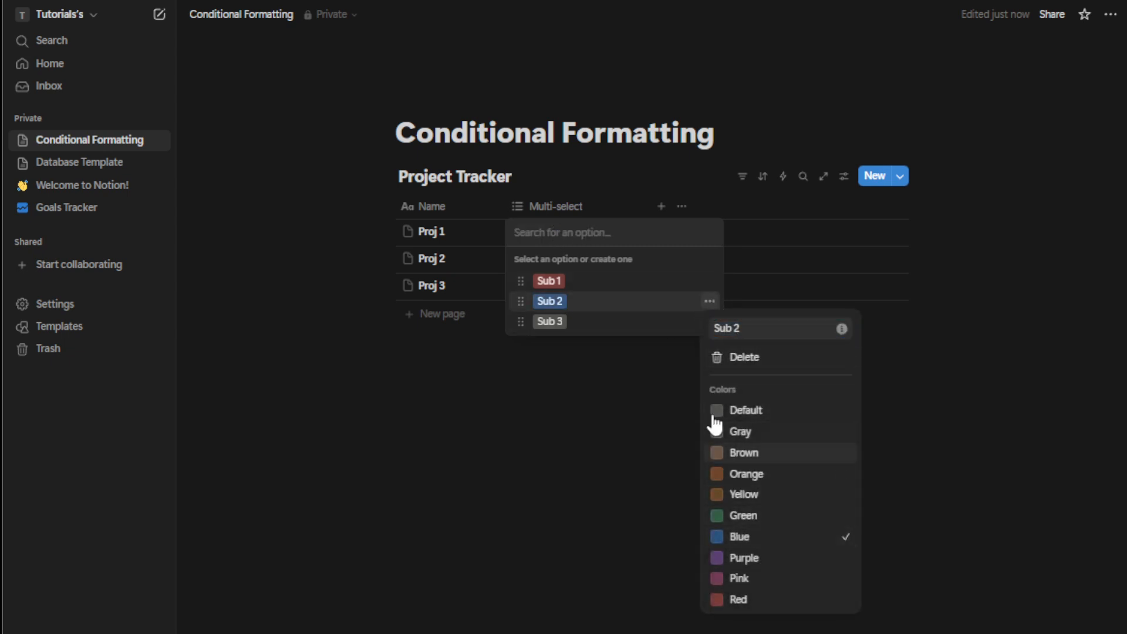
Set the Sub 3 option's colour to Green and leave Proj 1's multi-select cell empty
left_click(640, 321)
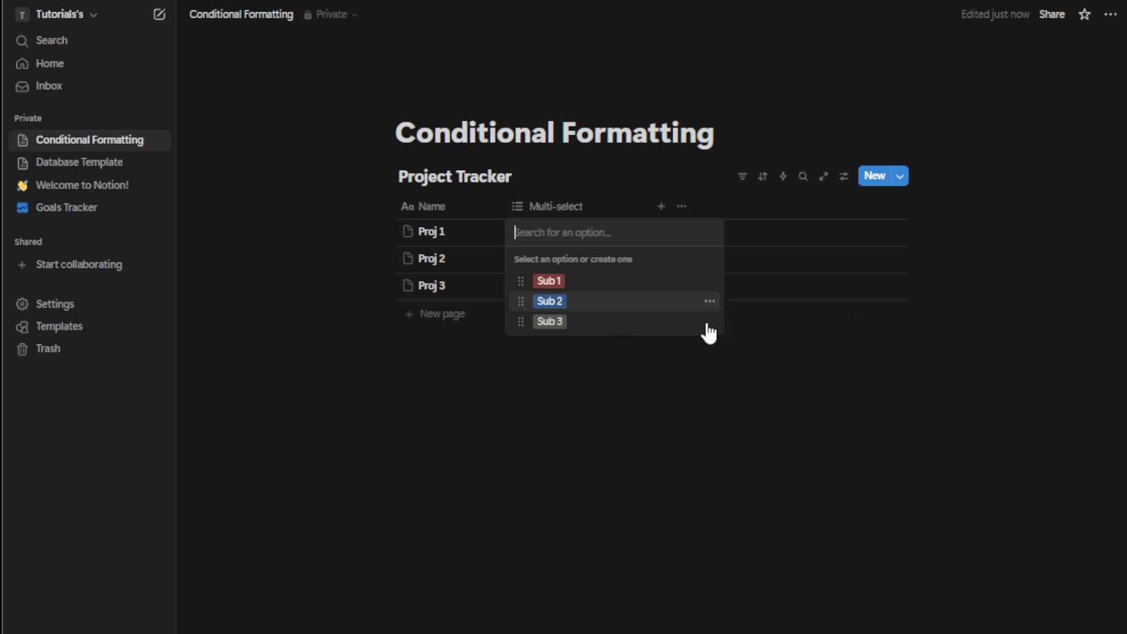
left_click(709, 321)
left_click(640, 322)
left_click(514, 326)
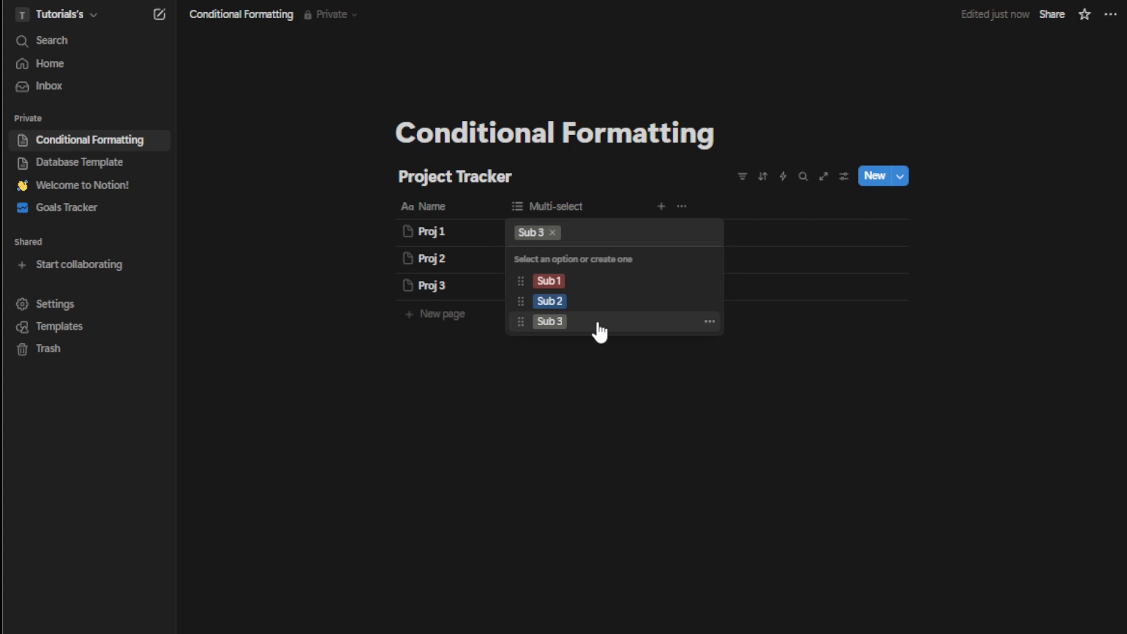
left_click(710, 322)
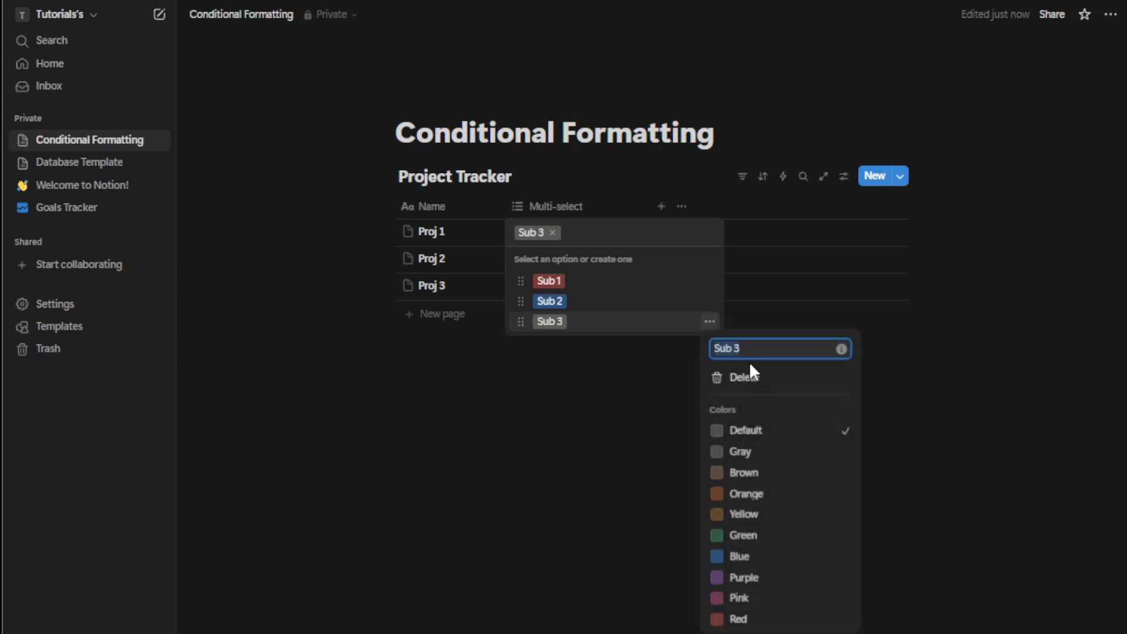
left_click(763, 536)
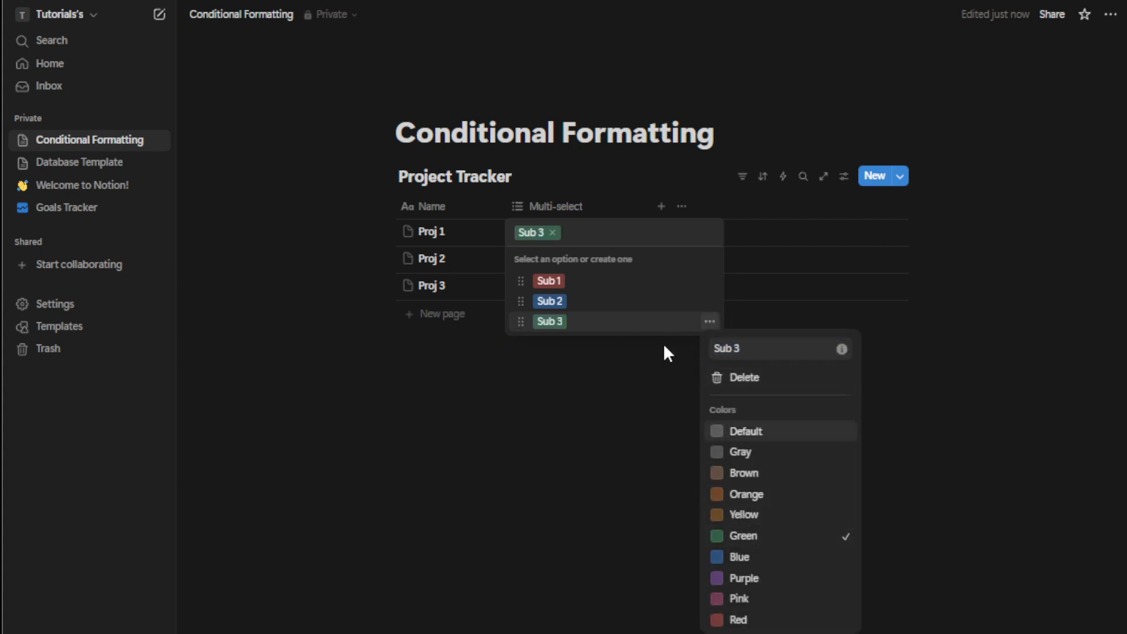
left_click(553, 233)
left_click(553, 233)
left_click(592, 441)
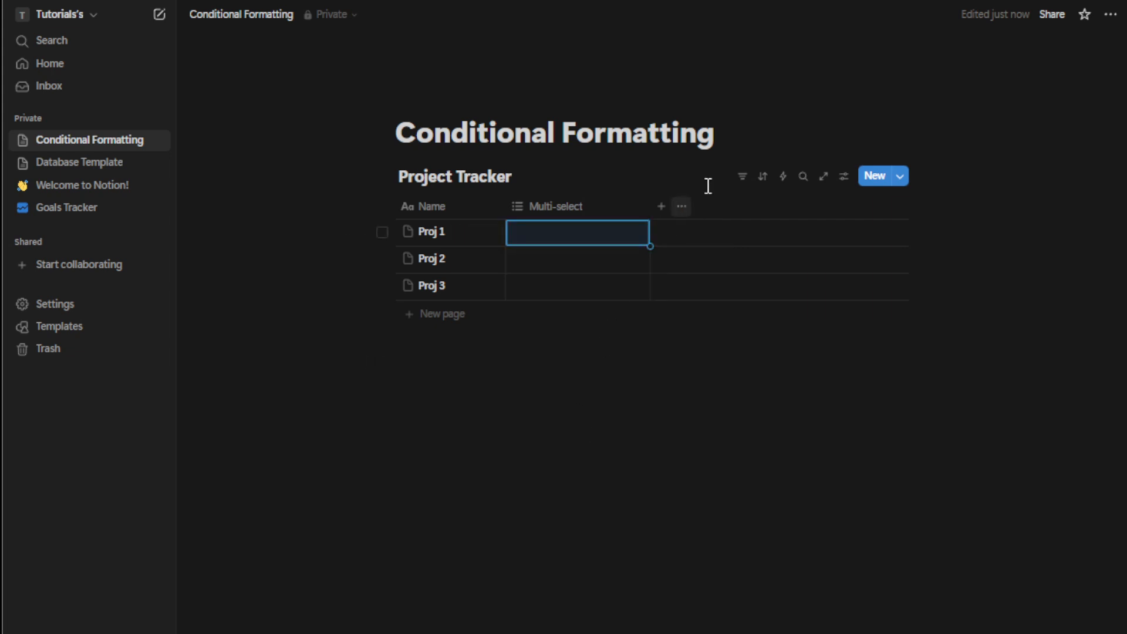
Tag Proj 1 with Sub 1 in the Multi-select column
left_click(573, 244)
left_click(578, 286)
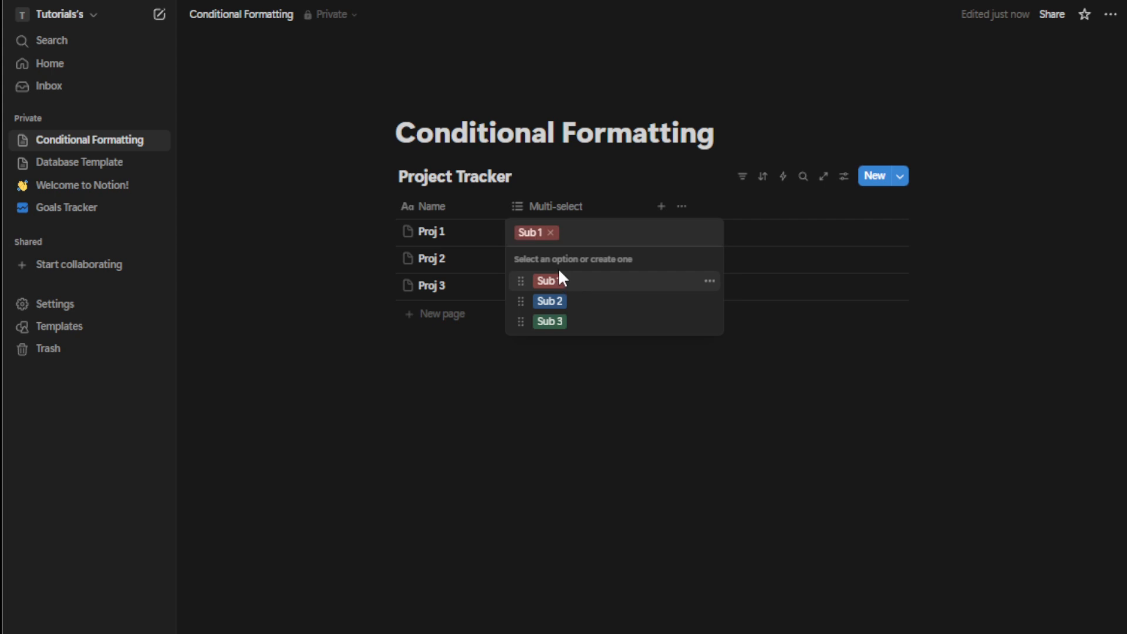
left_click(493, 356)
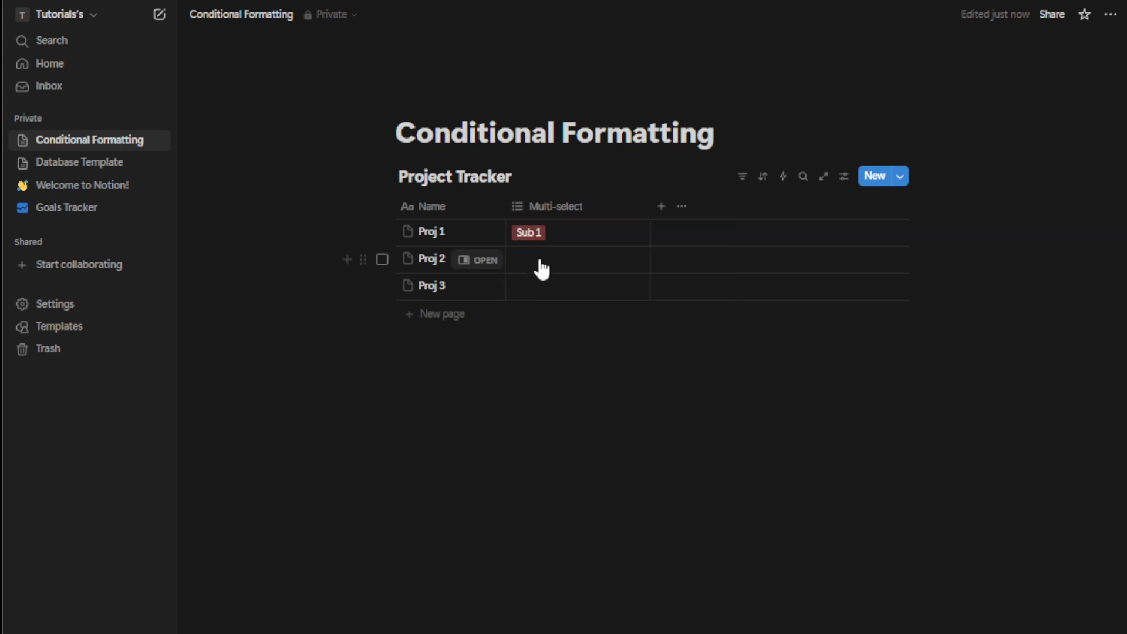
Tag Proj 2 with both Sub 1 and Sub 2
left_click(536, 266)
left_click(560, 310)
left_click(565, 327)
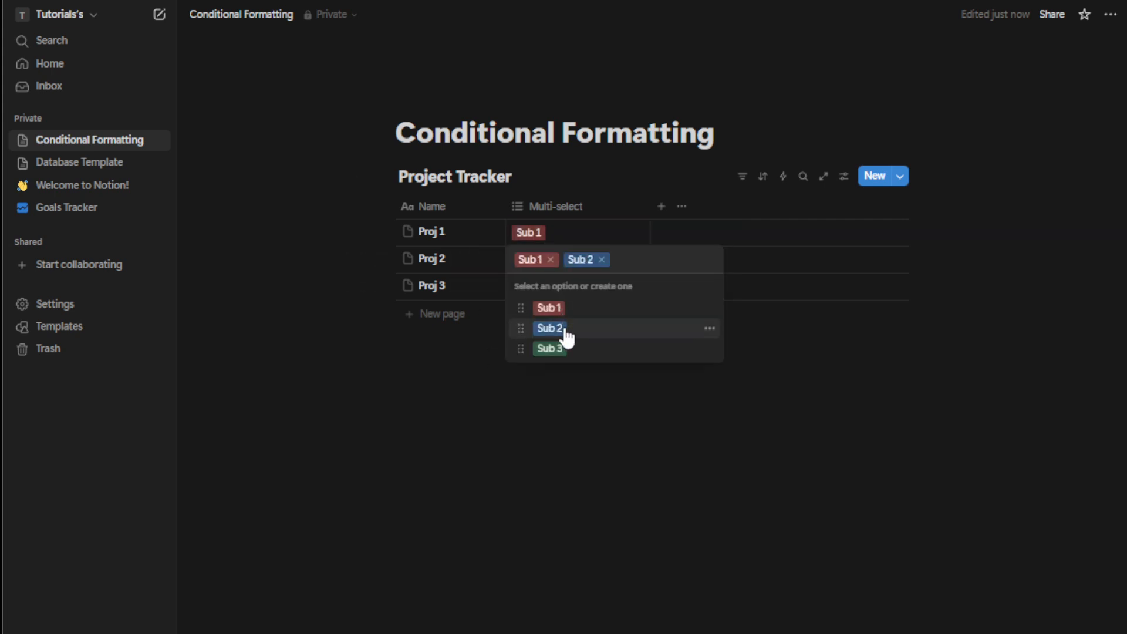
left_click(506, 423)
Tag Proj 3 with Sub 3
left_click(545, 291)
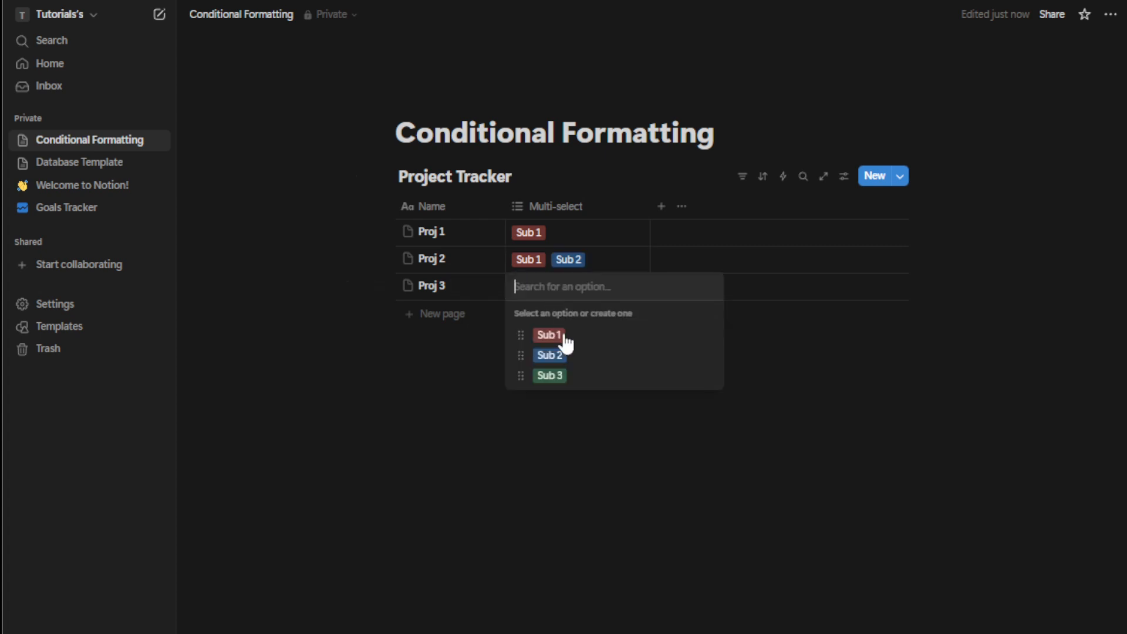
left_click(567, 377)
left_click(565, 458)
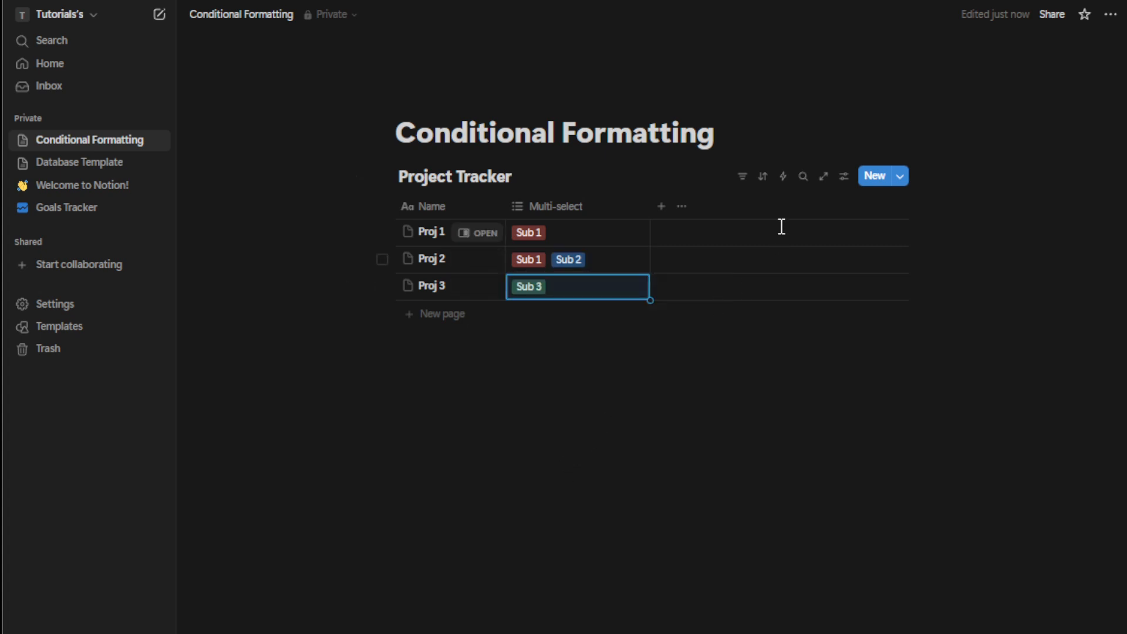
Add a filter on the Multi-select property showing only rows that contain Sub 1
left_click(749, 184)
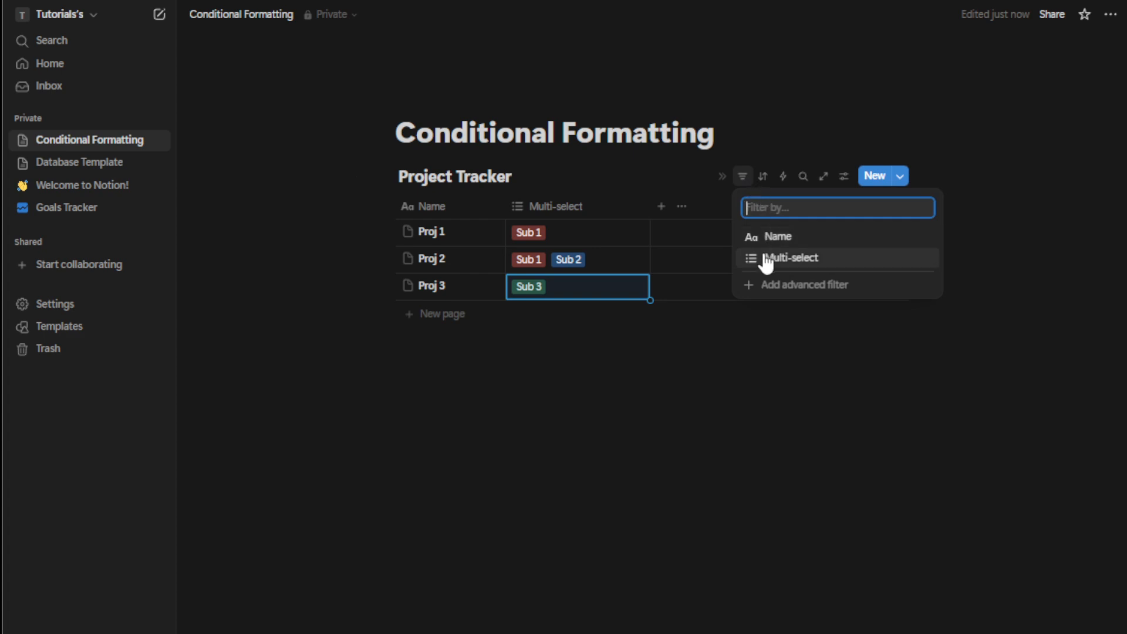
left_click(742, 177)
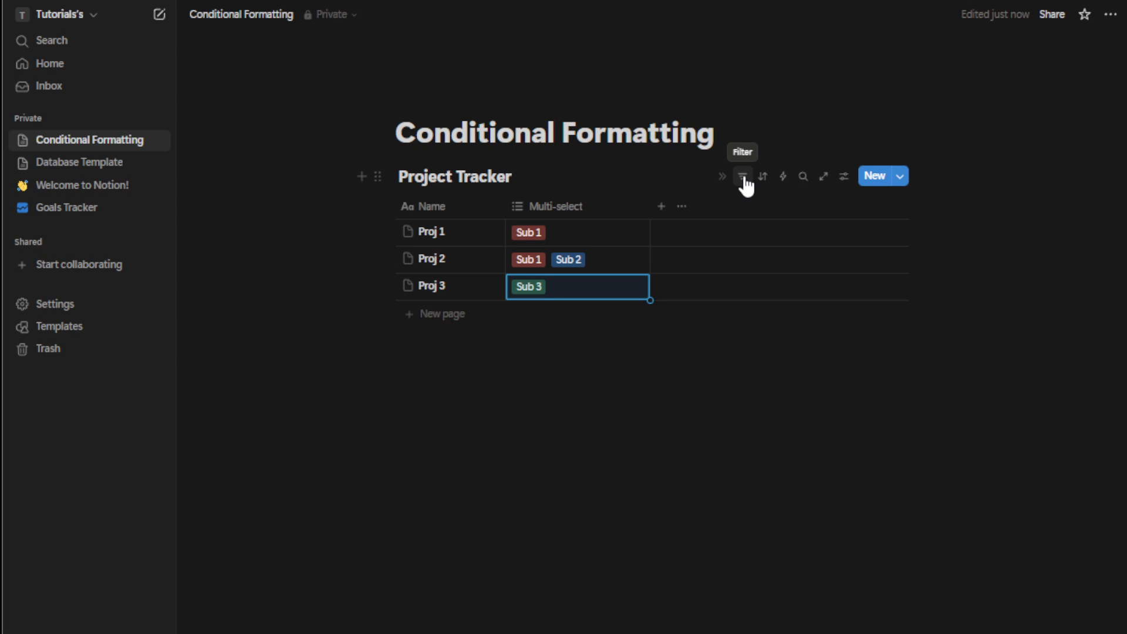
left_click(744, 177)
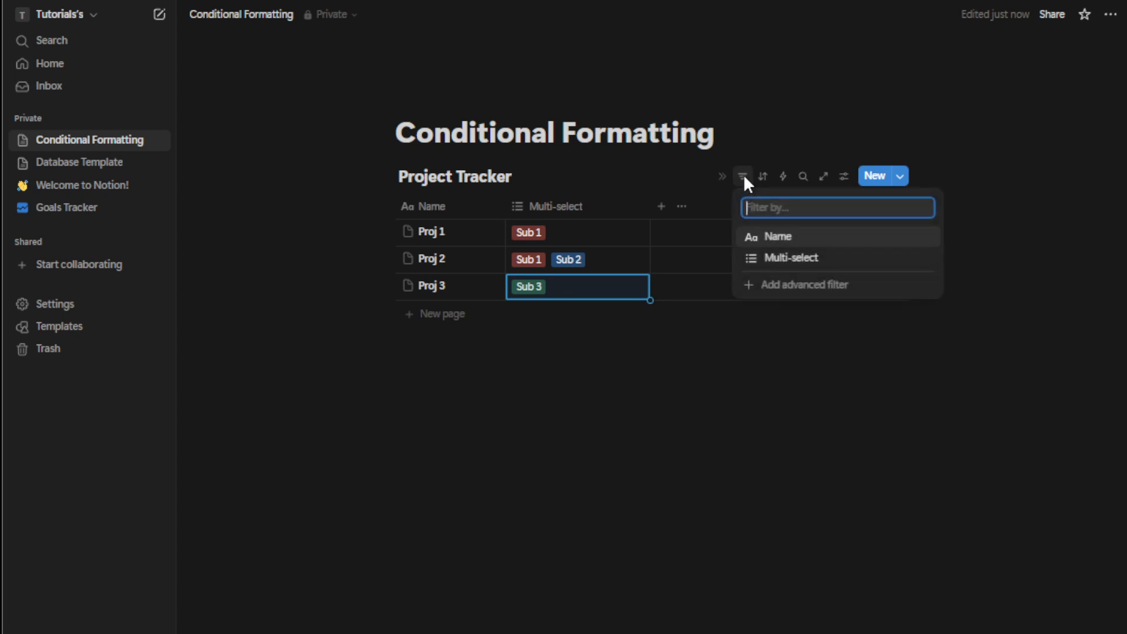
left_click(793, 263)
left_click(502, 289)
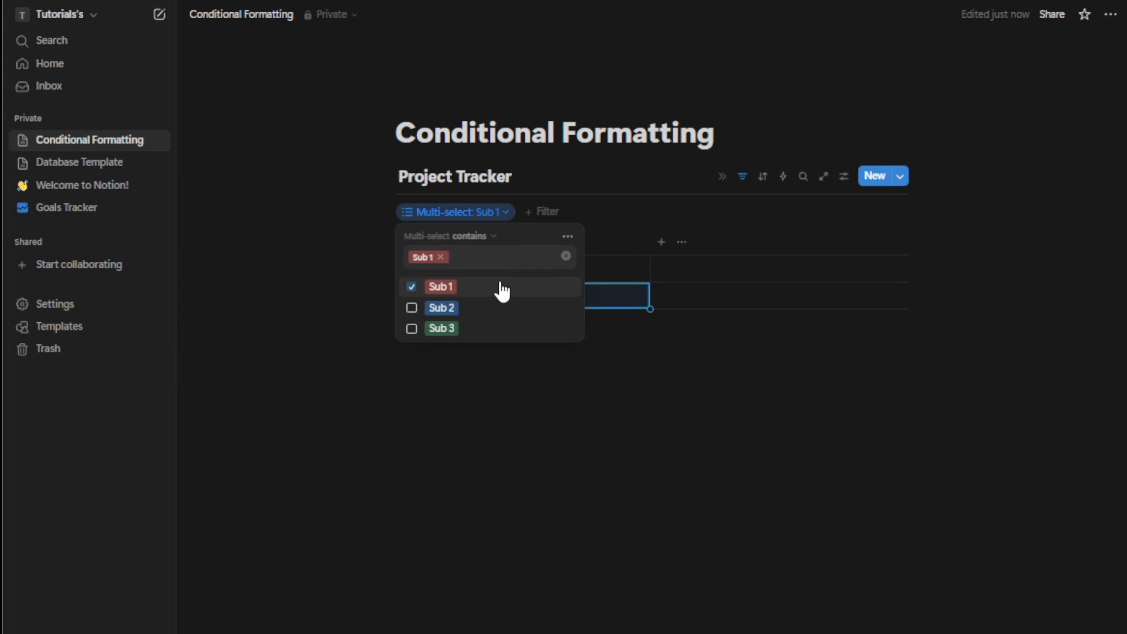
left_click(585, 411)
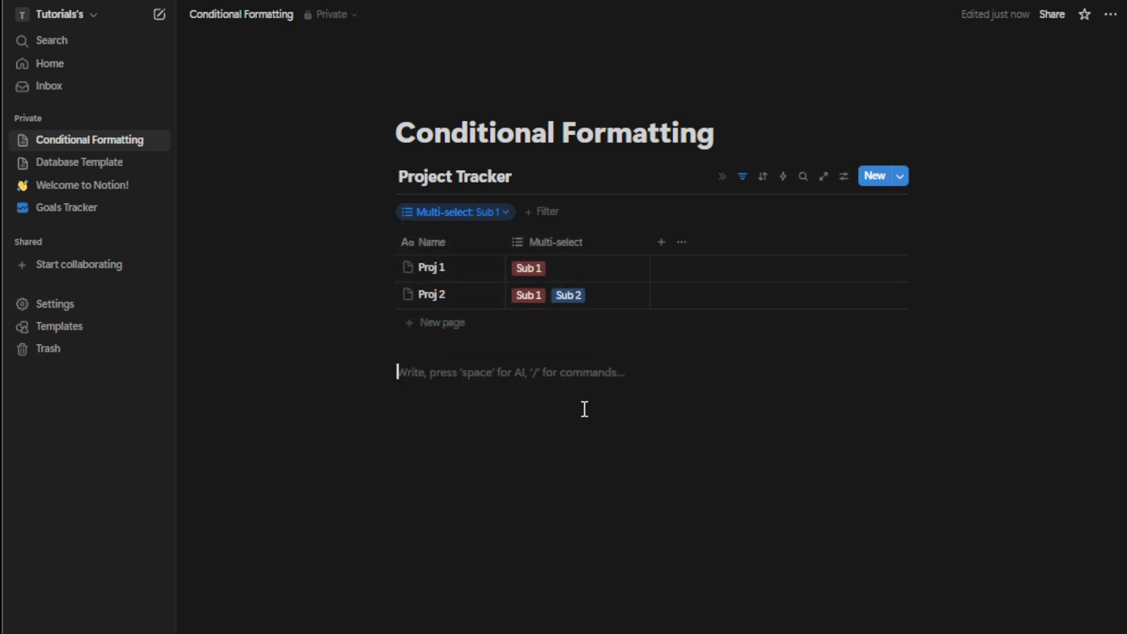
Change the Multi-select filter to contain Sub 2 instead of Sub 1
left_click(477, 213)
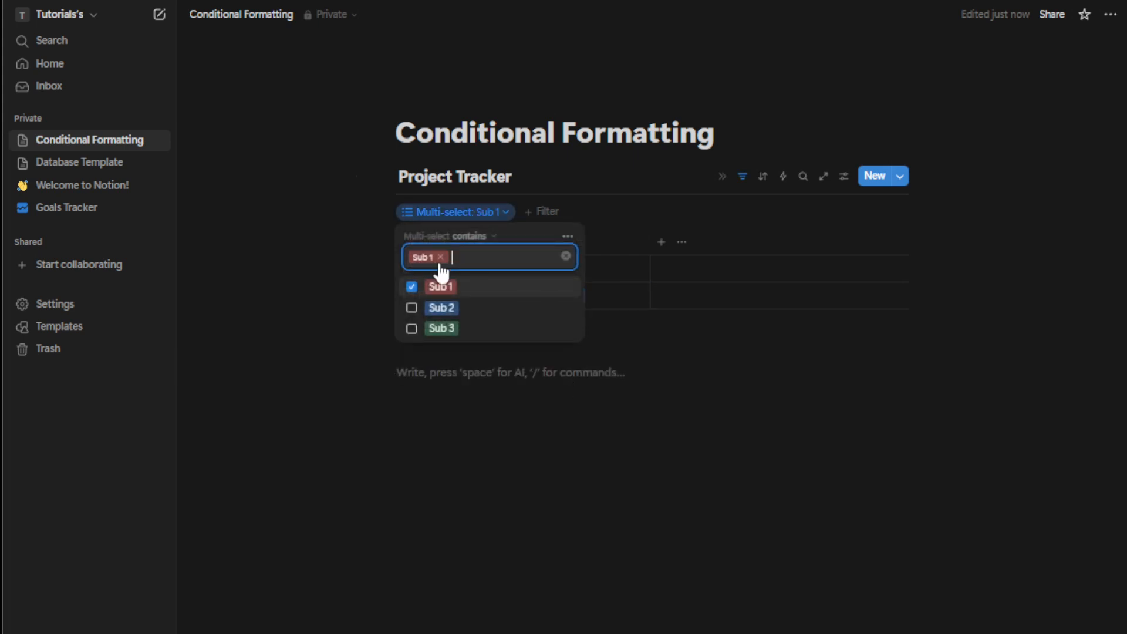
left_click(413, 287)
left_click(443, 308)
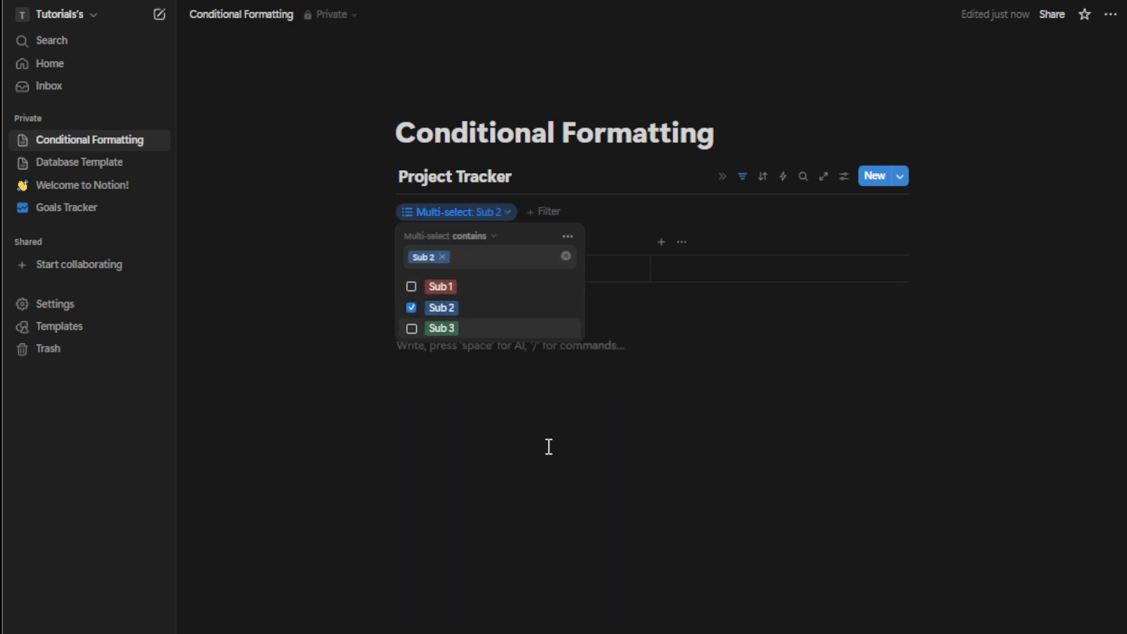
left_click(549, 447)
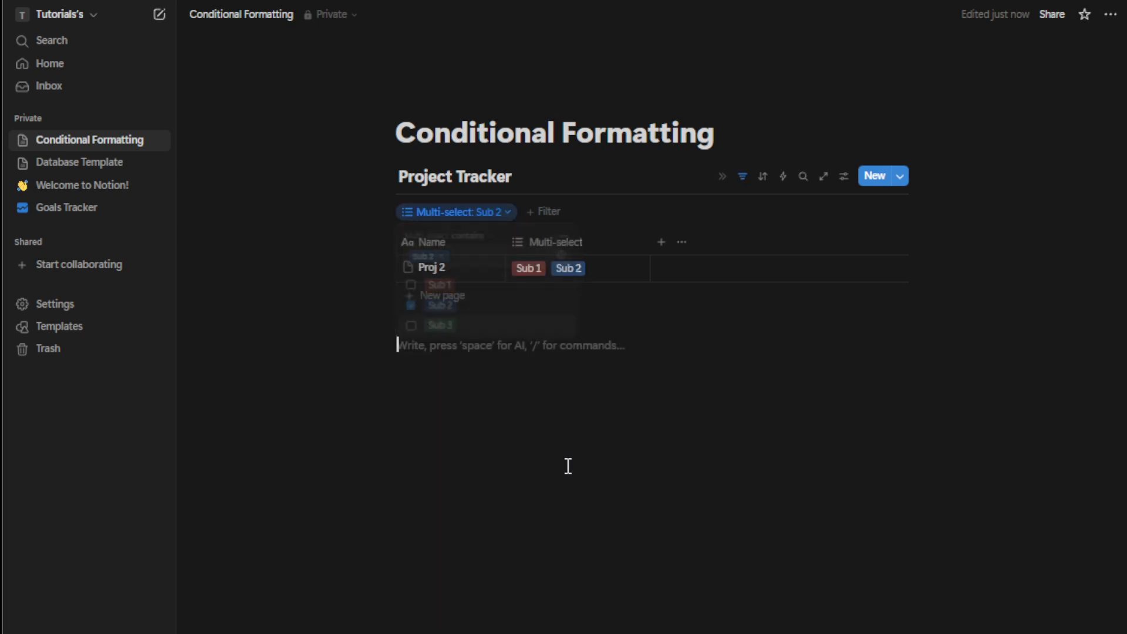
Change the Multi-select filter to contain Sub 3 instead of Sub 2
left_click(465, 215)
left_click(412, 308)
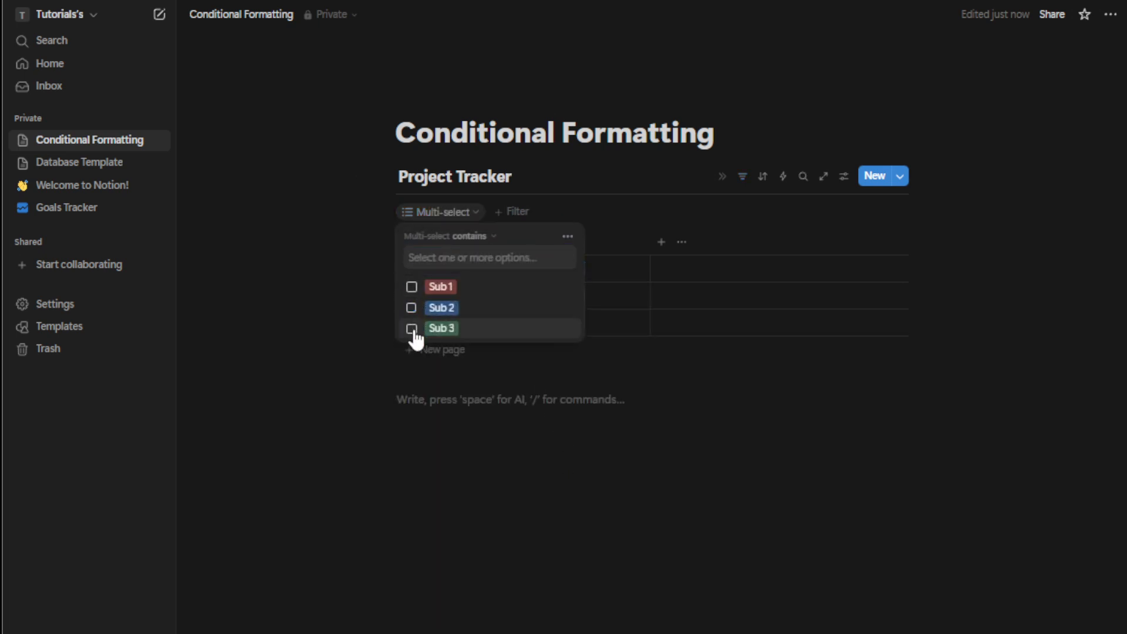
left_click(411, 329)
left_click(576, 458)
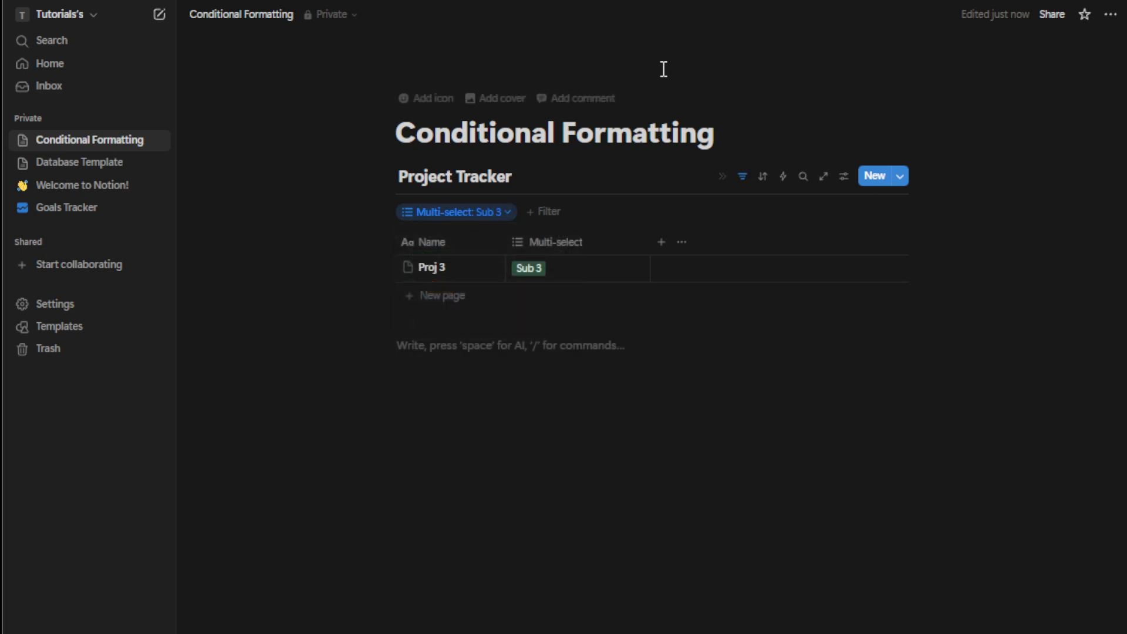
left_click(791, 396)
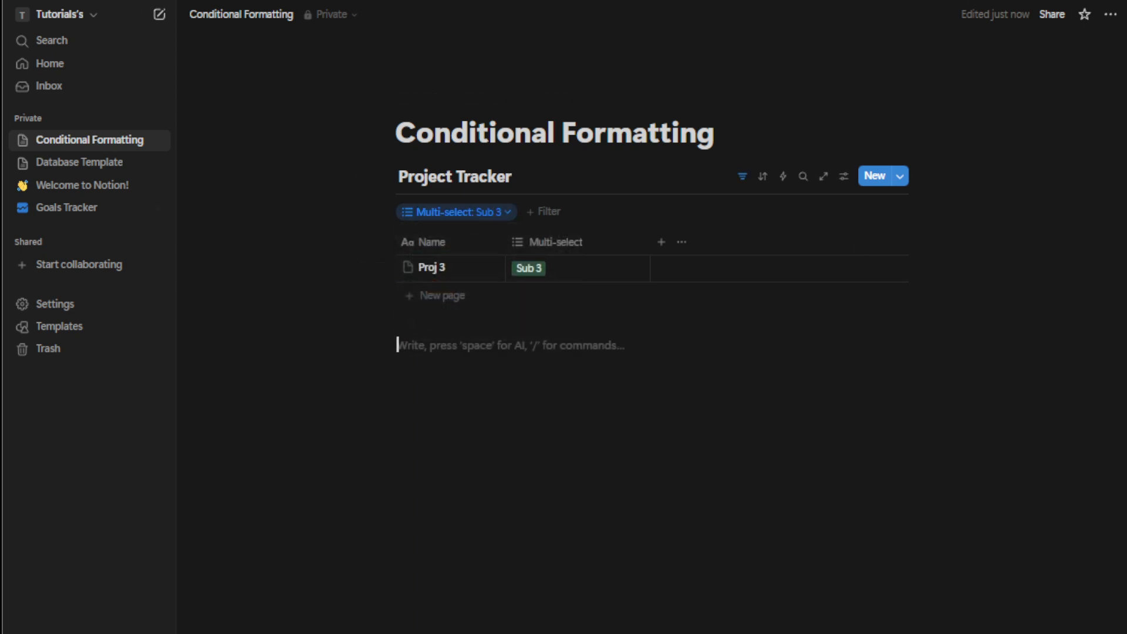